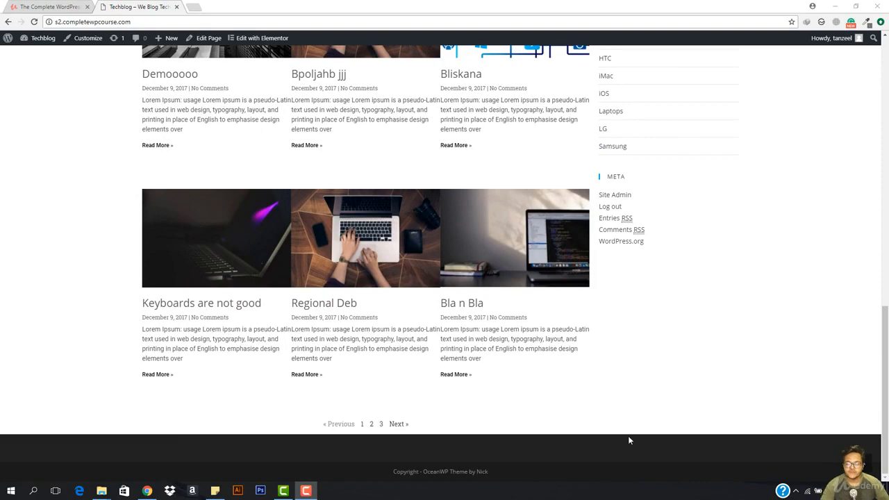
Open the site customizer and log in to WordPress with the account's username and password
scroll(586, 338, "up", 7)
scroll(586, 337, "up", 3)
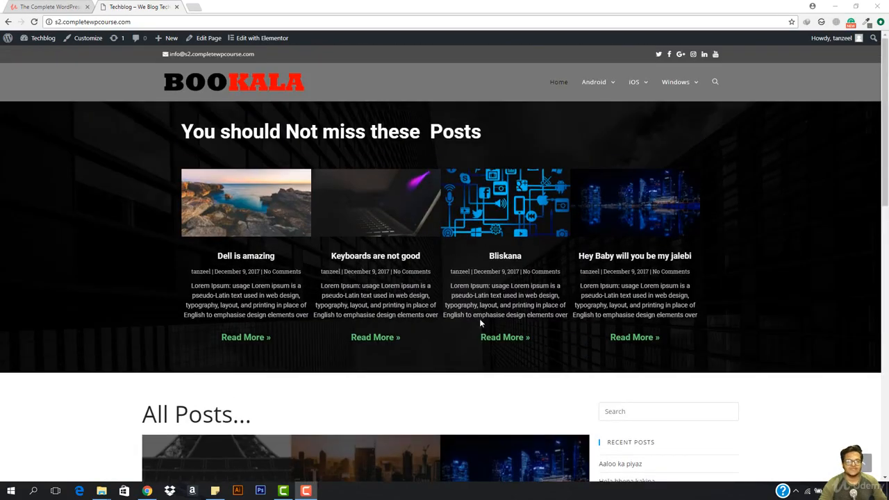
left_click(79, 43)
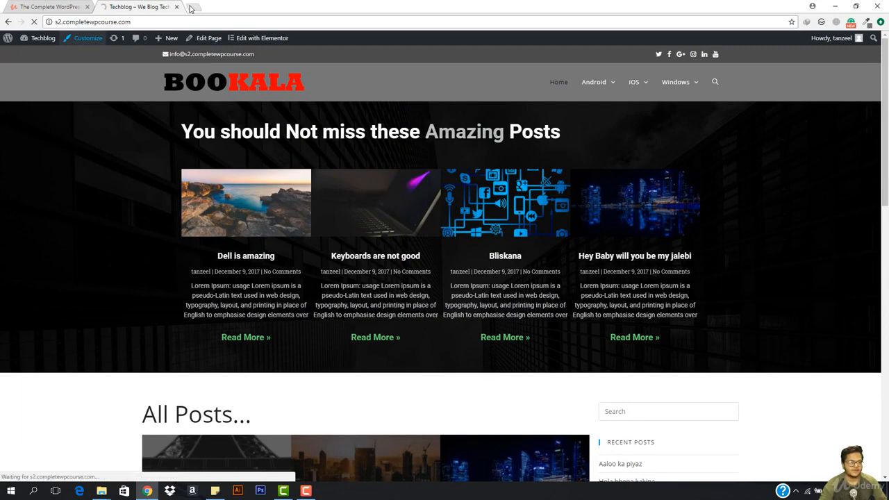
scroll(621, 303, "down", 3)
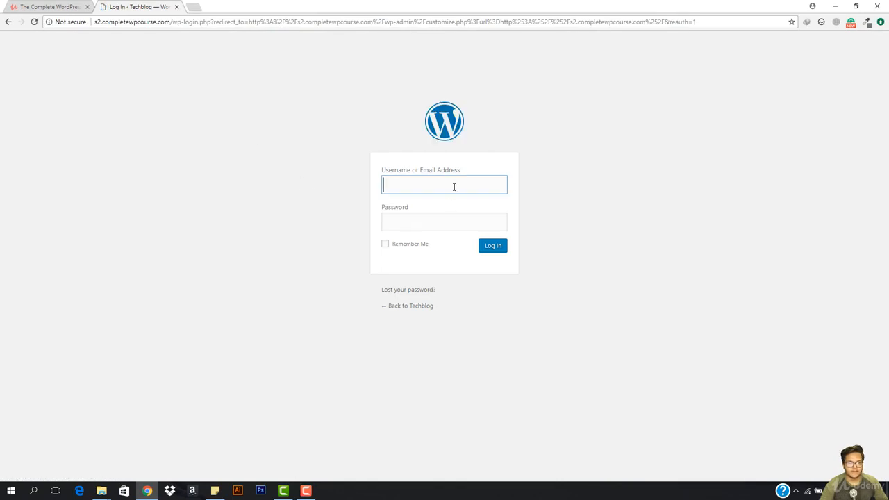
left_click(454, 187)
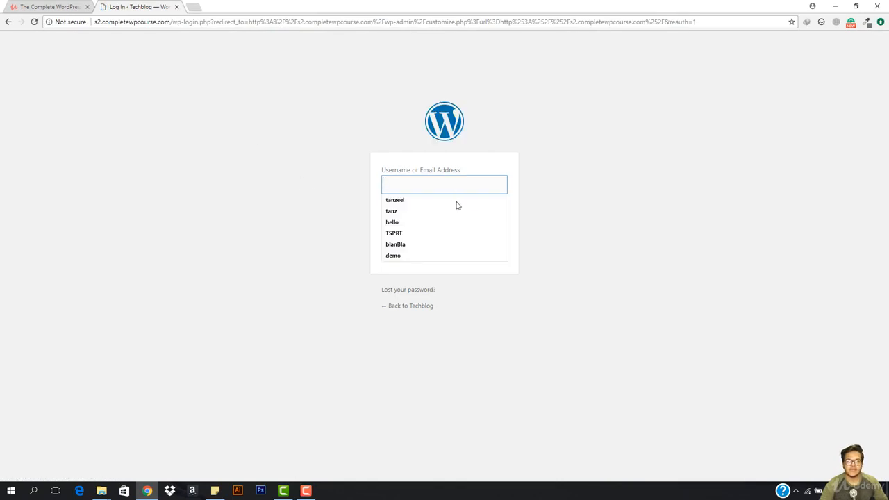
left_click(452, 200)
left_click(460, 219)
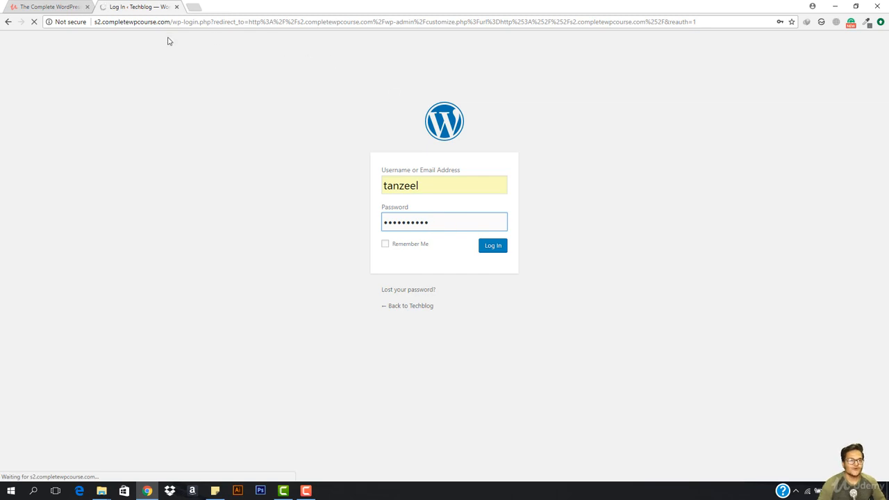
Open s2.completewpcourse.com in a new browser tab and go to its WordPress dashboard
left_click(195, 8)
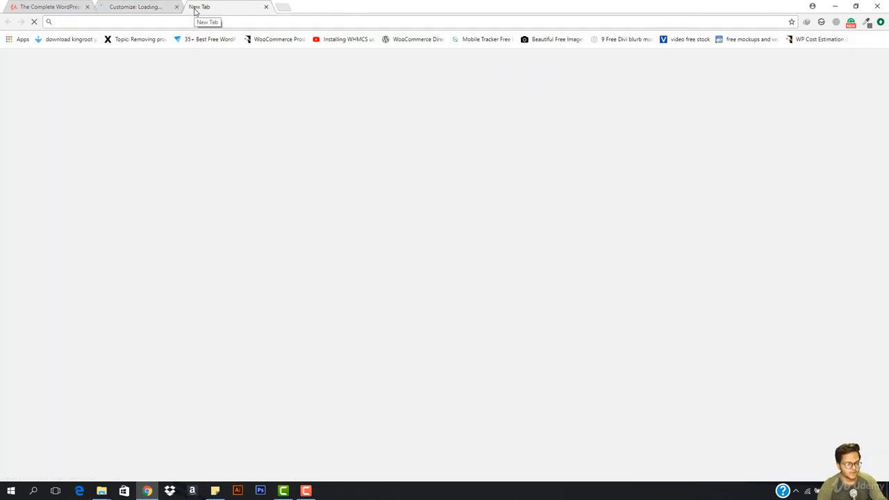
type("s2.completewpcourse.com")
key("Return")
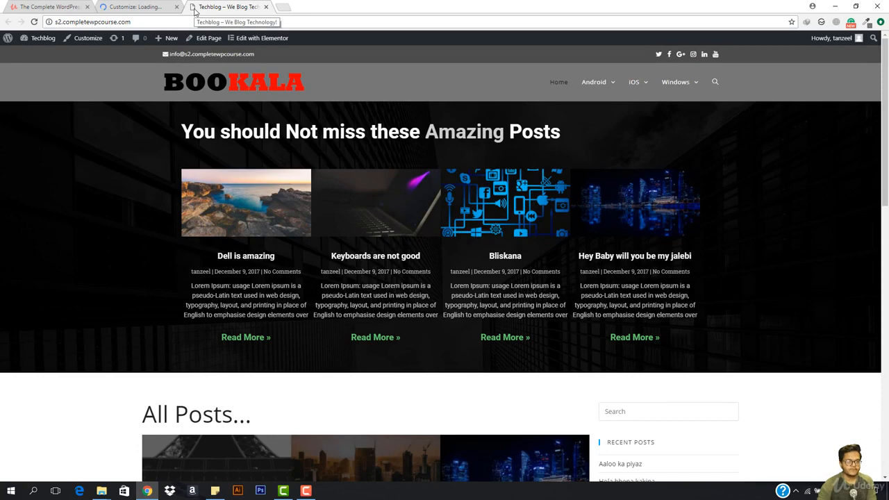
mouse_move(31, 38)
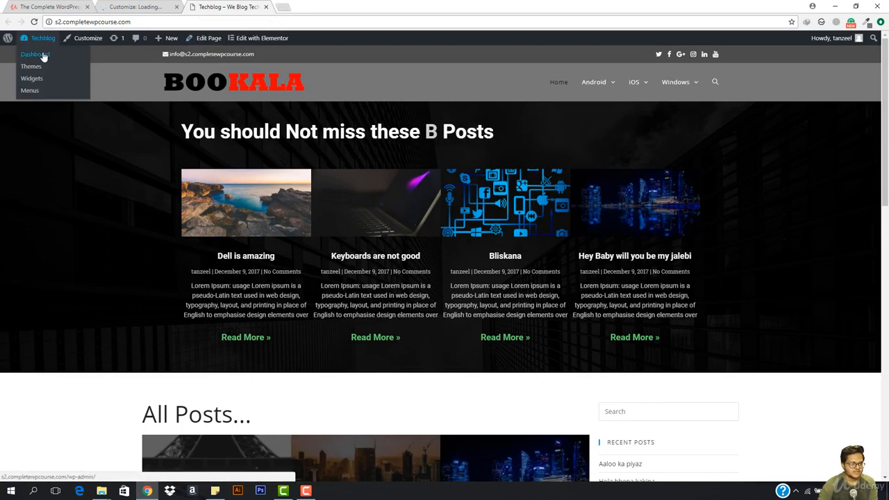
left_click(43, 56)
left_click(146, 6)
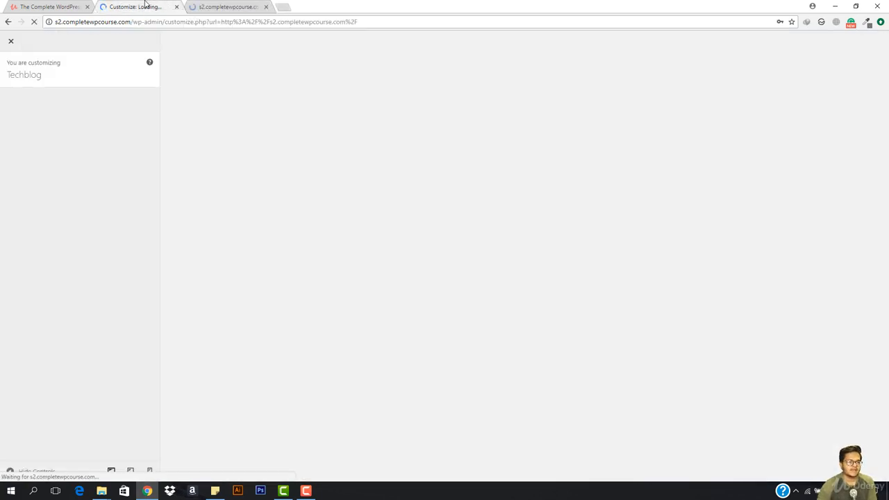
left_click(230, 4)
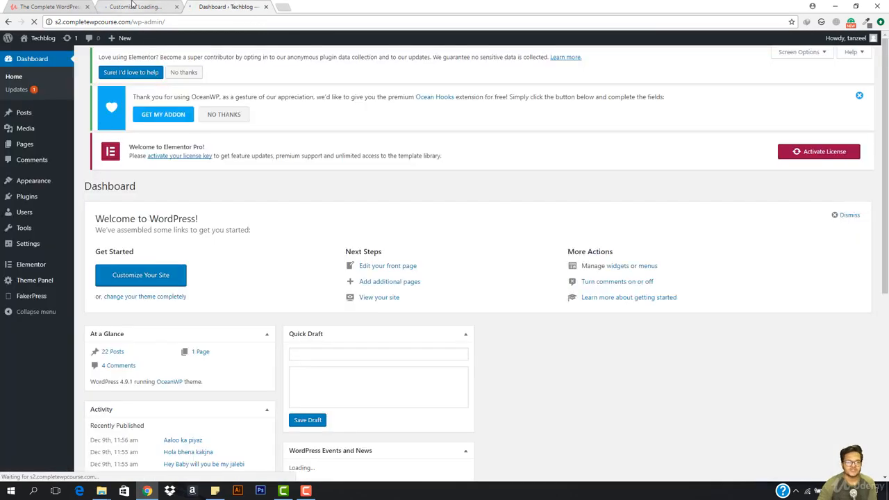
left_click(135, 4)
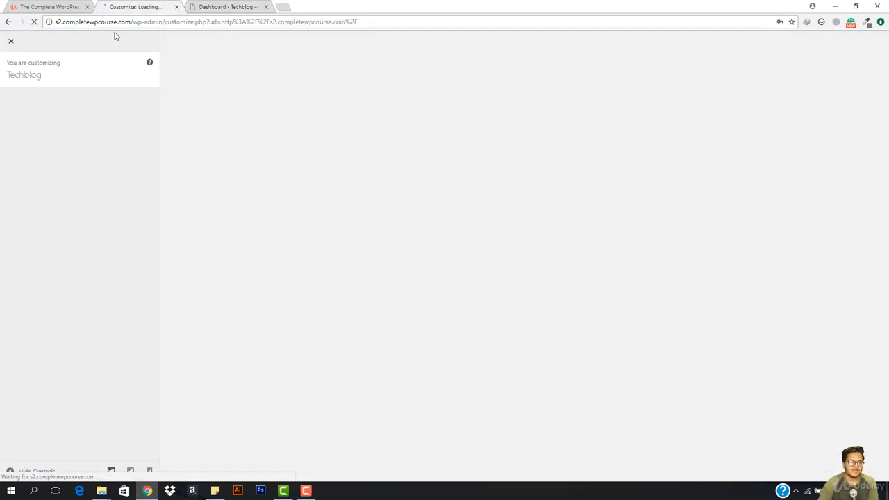
left_click(211, 5)
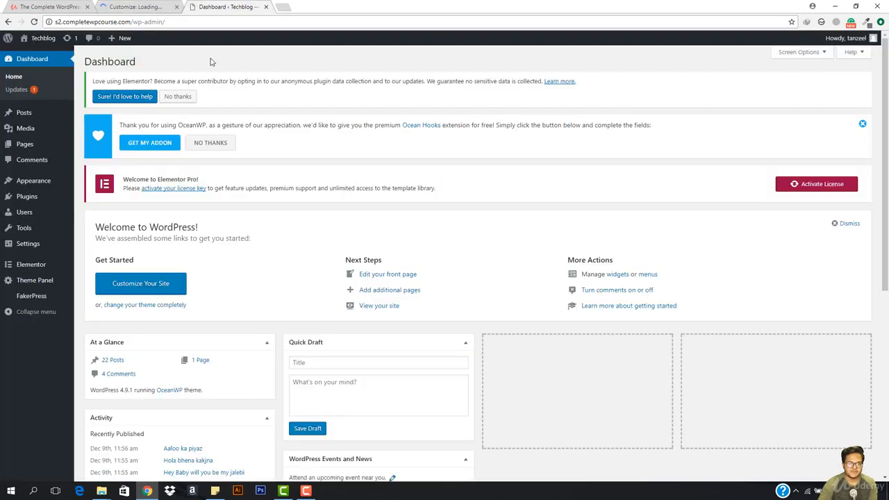
Look through the Udemy course curriculum down to the section on building a professional blog
left_click(24, 4)
scroll(339, 257, "down", 8)
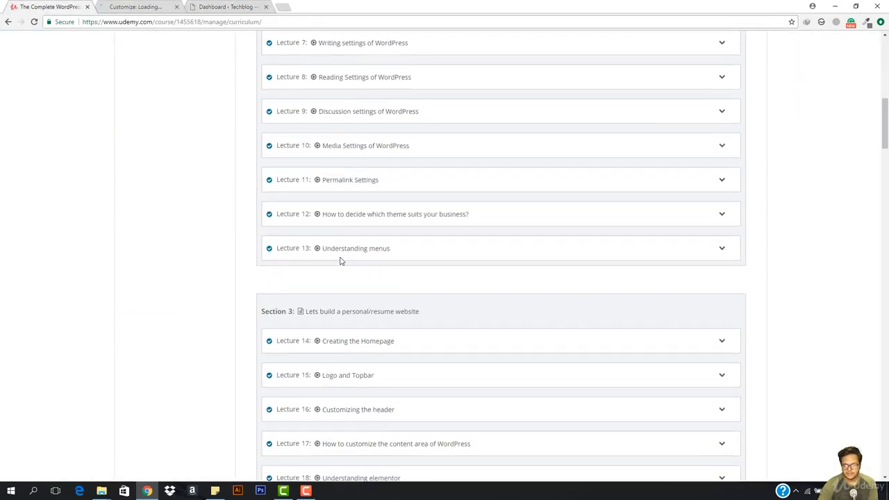
scroll(340, 260, "down", 20)
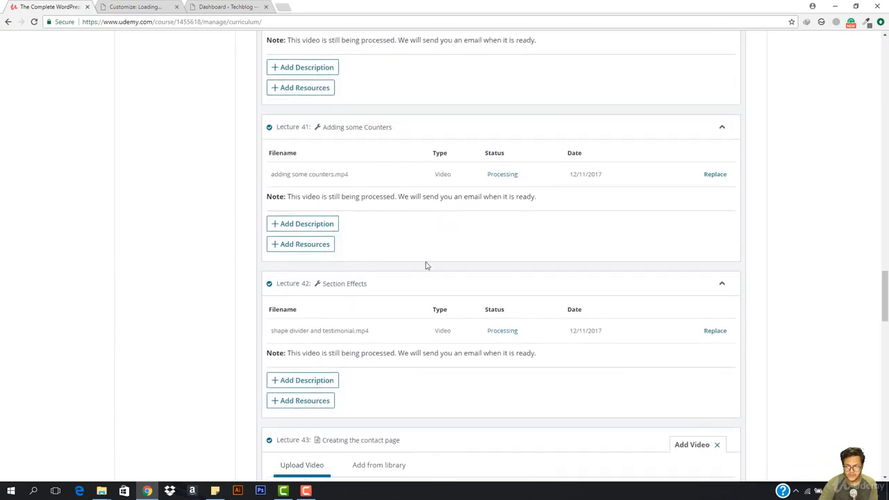
scroll(437, 278, "down", 10)
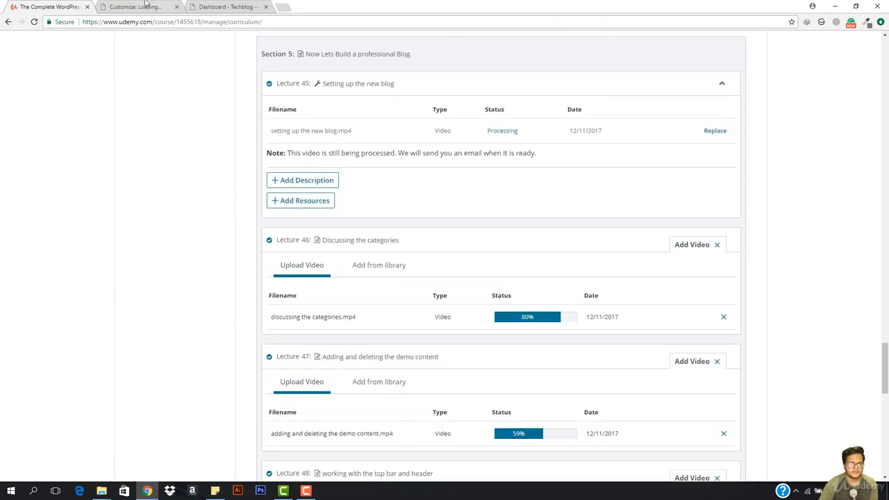
Return to the Techblog customizer, dismiss the offer to save the password, and examine the sidebar in the homepage preview
left_click(139, 7)
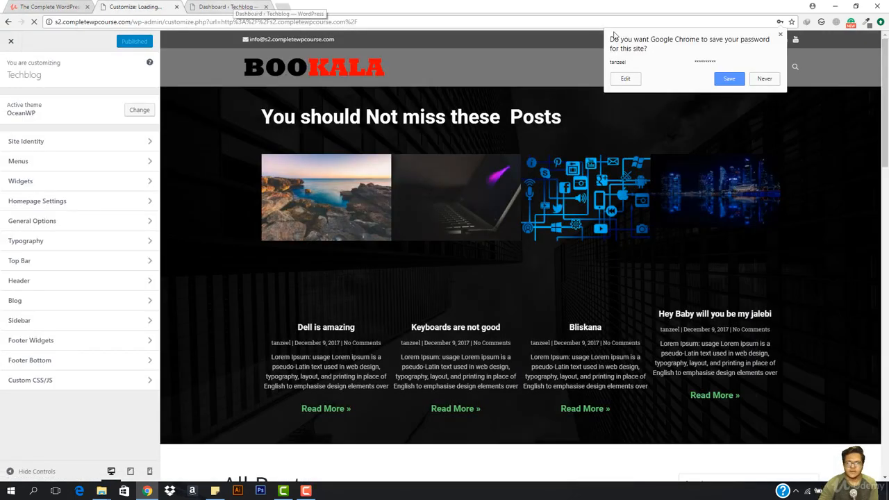
left_click(781, 35)
scroll(684, 291, "down", 4)
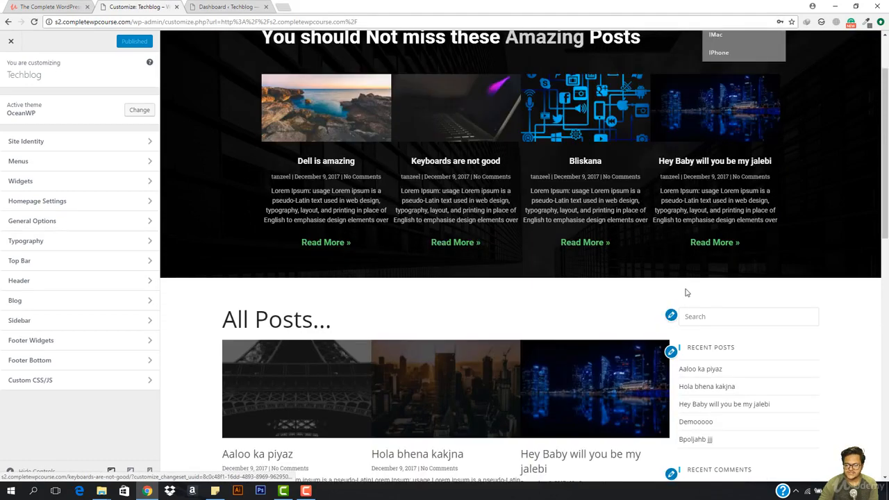
scroll(698, 204, "down", 7)
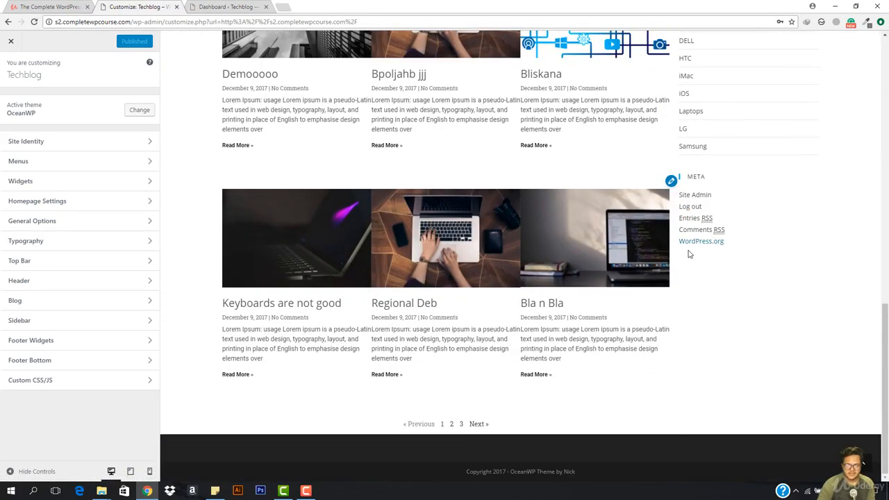
scroll(267, 299, "up", 8)
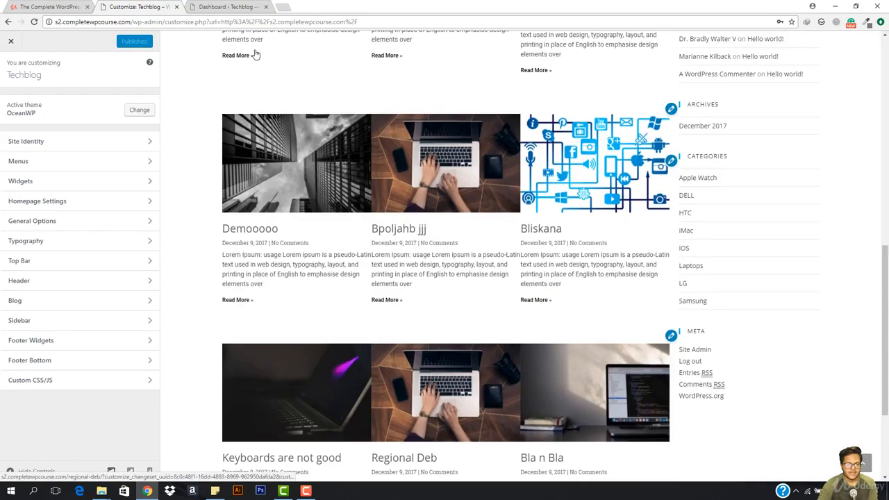
Open the dashboard's Widgets page and compare the Right Sidebar widgets with the sidebar in the homepage preview
left_click(229, 7)
mouse_move(22, 184)
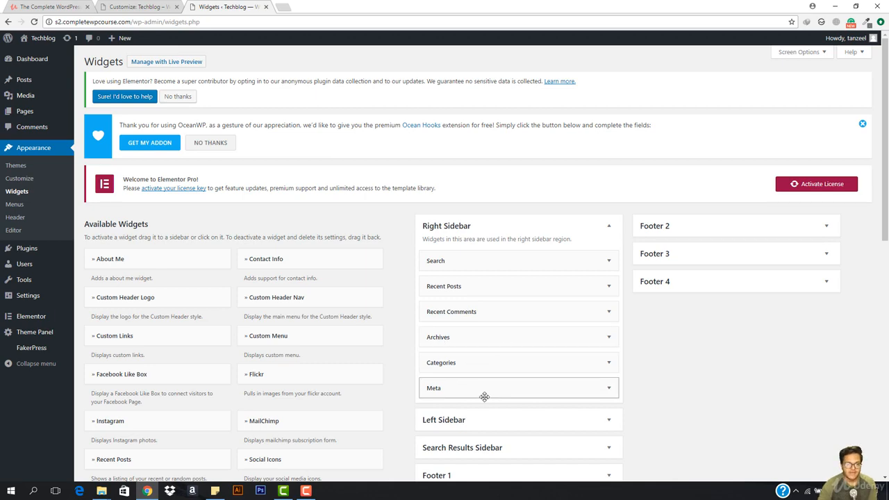
left_click(132, 6)
scroll(826, 285, "down", 6)
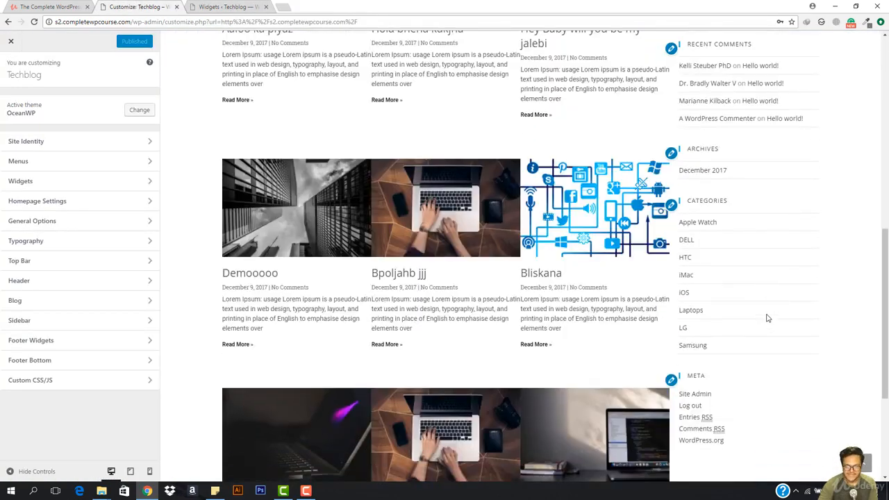
left_click(207, 6)
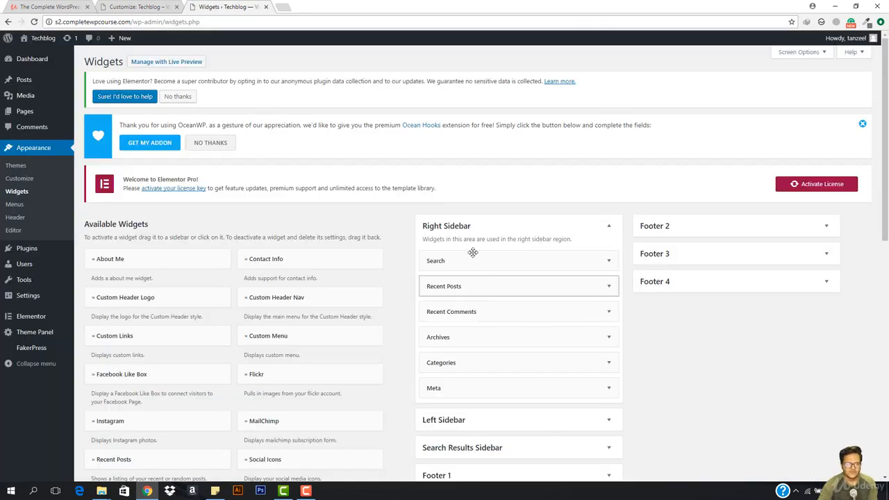
left_click(139, 6)
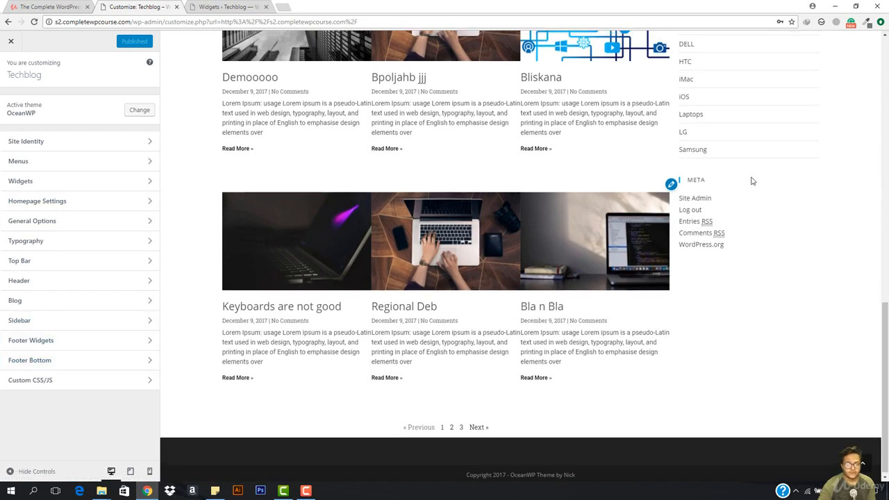
scroll(751, 181, "up", 10)
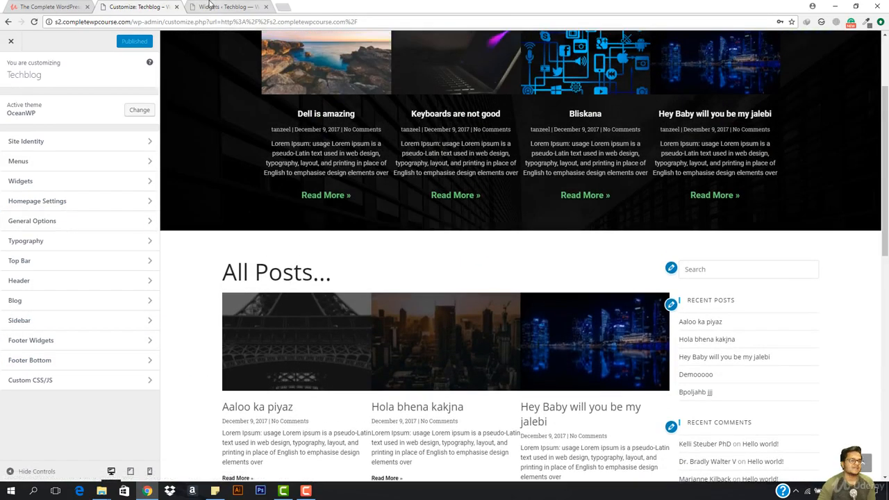
left_click(207, 6)
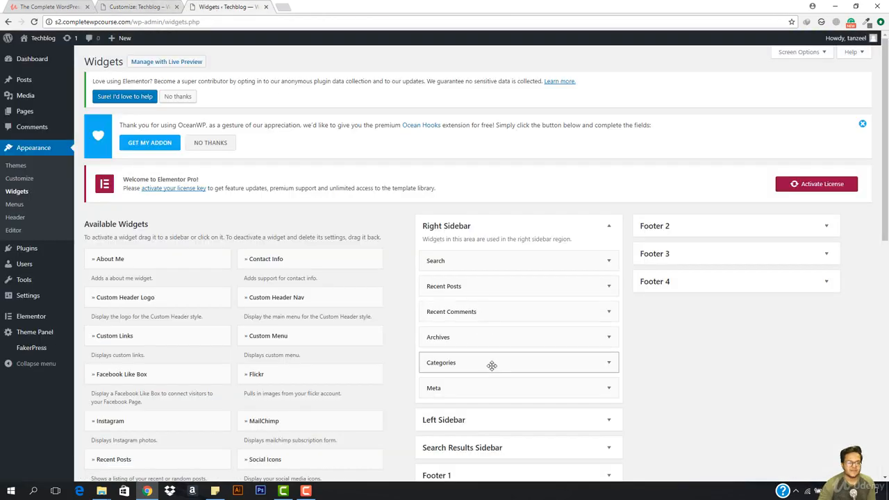
Open the Sidebar settings in the Techblog customizer
left_click(139, 7)
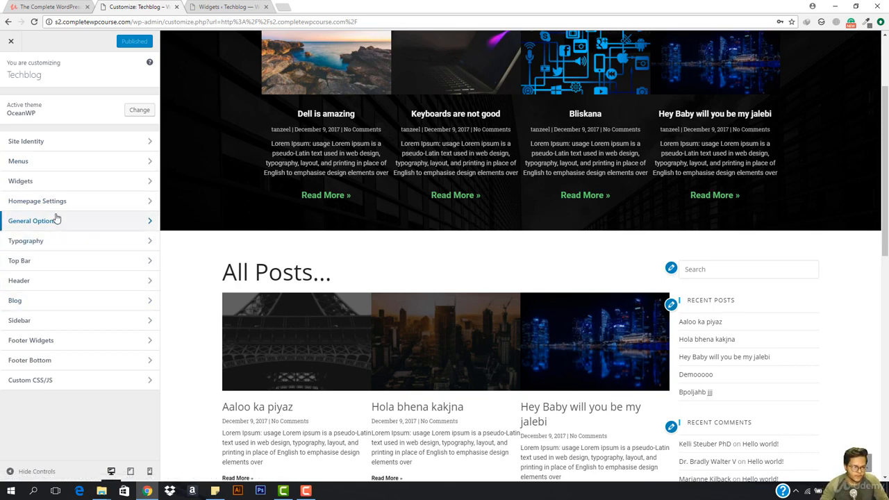
left_click(61, 321)
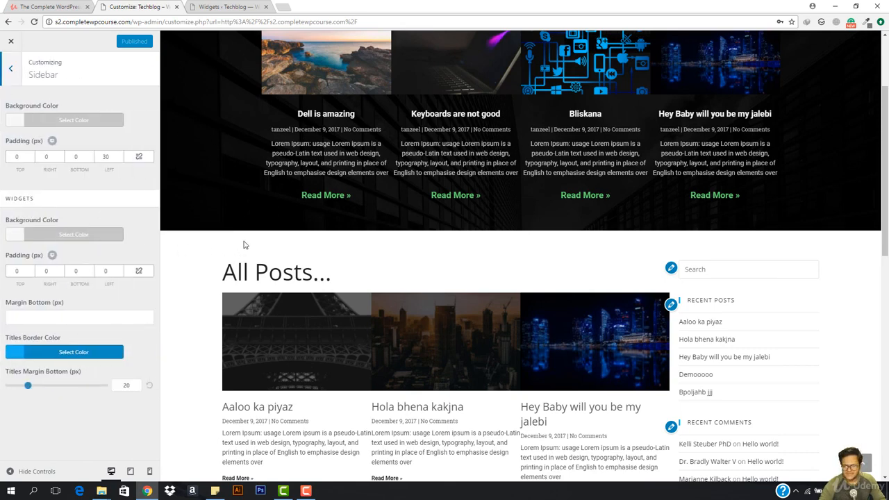
Try the dark grey #636363 as the sidebar's background color and clear it again
left_click(51, 124)
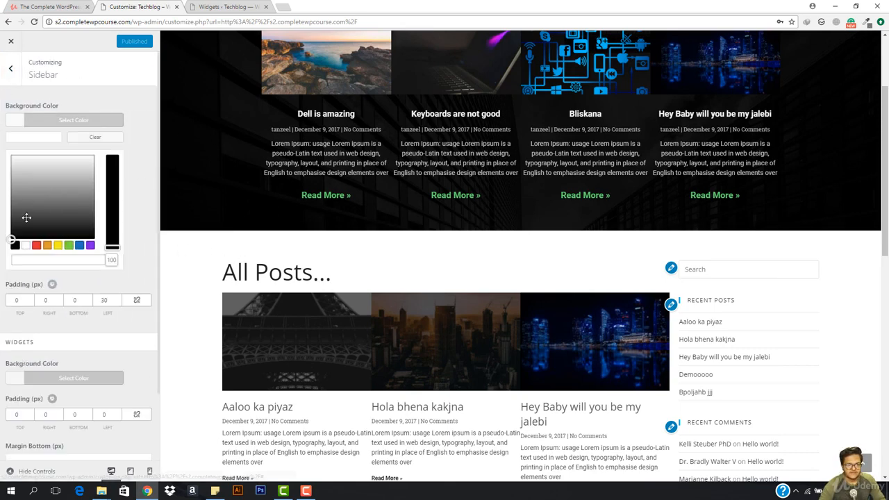
left_click_drag(25, 215, 44, 205)
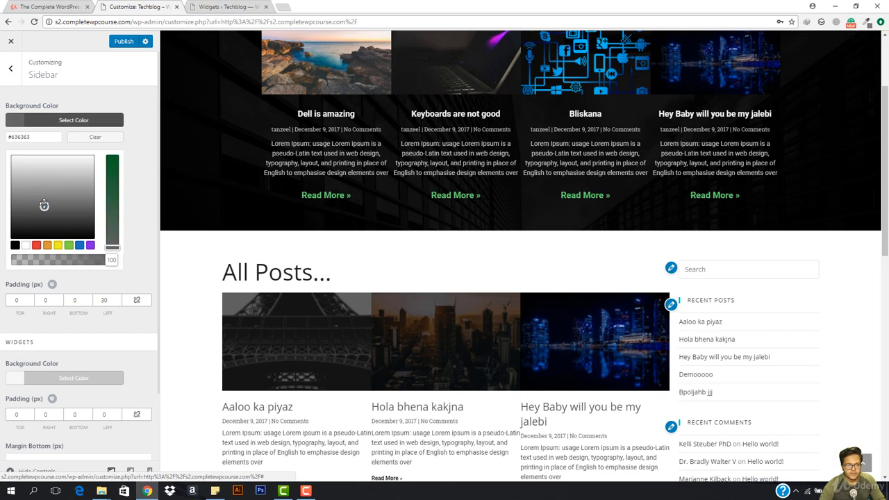
left_click(105, 139)
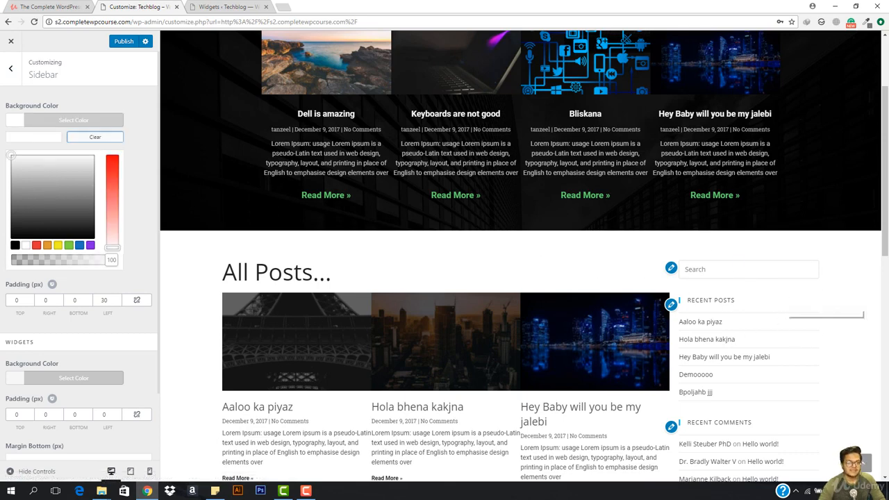
Open the HTC category page under Android in the customizer preview to show its sidebar
scroll(497, 218, "up", 2)
mouse_move(686, 72)
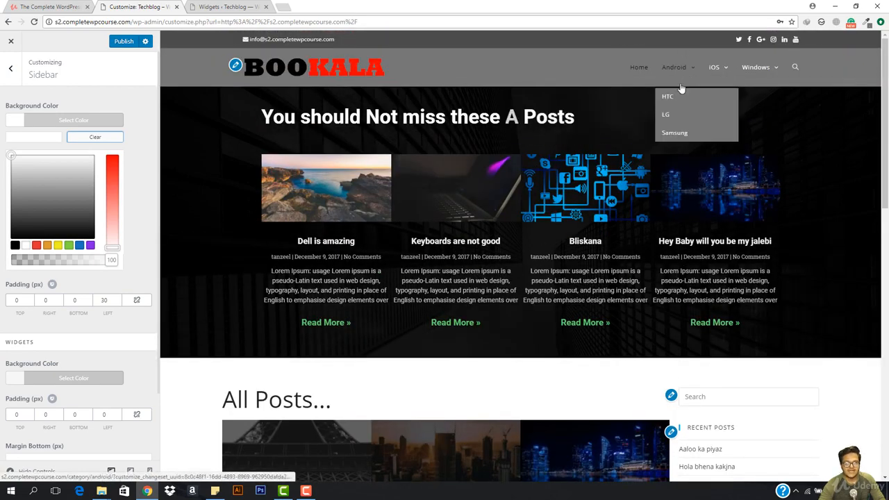
left_click(675, 99)
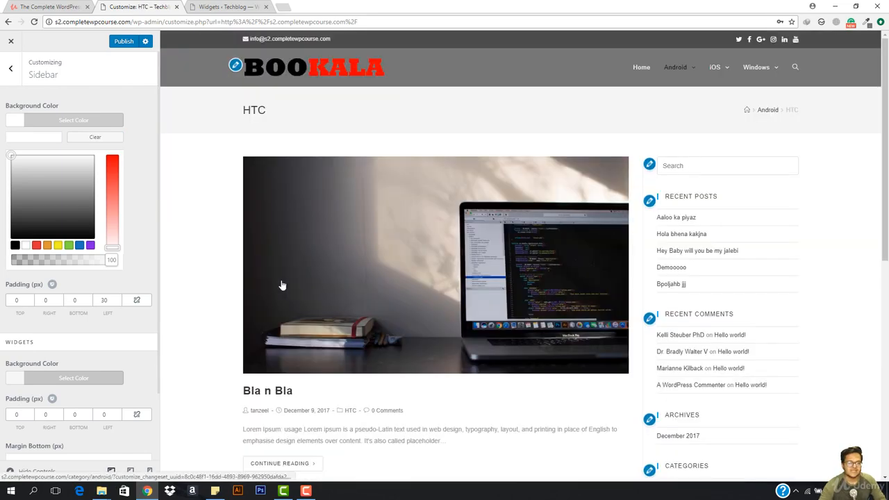
scroll(445, 208, "down", 1)
Try the grey #9e9e9e as the sidebar's background color on the HTC page and clear it
left_click(46, 180)
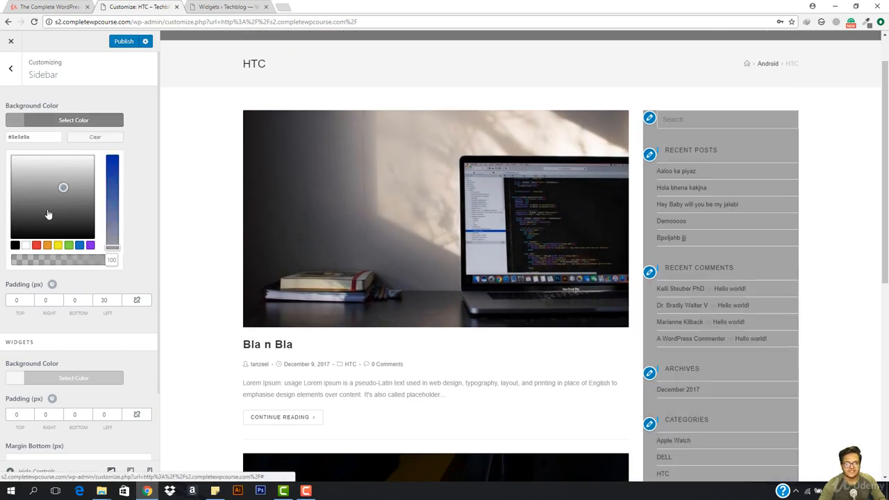
left_click(95, 136)
Return the customizer preview from the HTC category page to the homepage
scroll(268, 135, "up", 1)
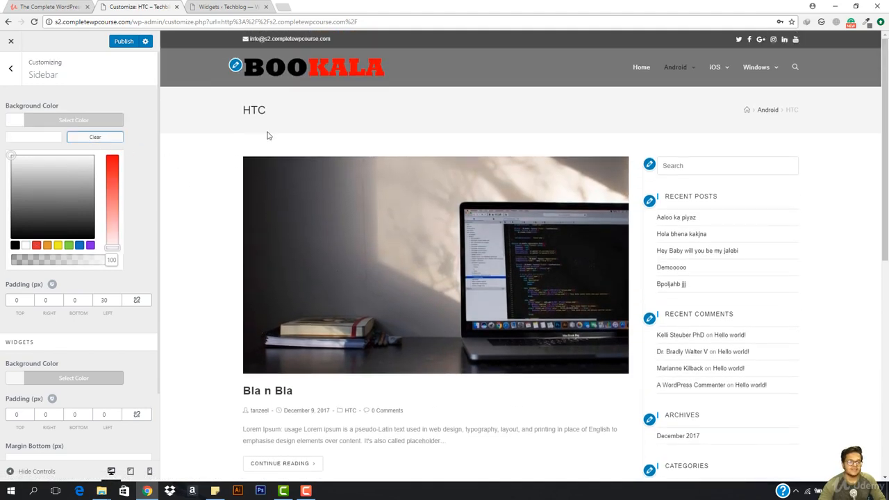
left_click(313, 77)
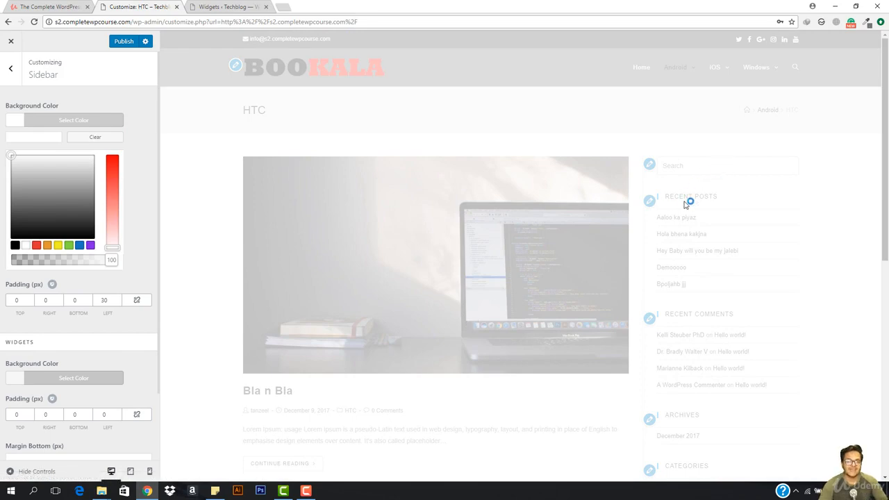
Leave the Sidebar settings and open the Right Sidebar widget area in the customizer's Widgets section
scroll(675, 322, "down", 3)
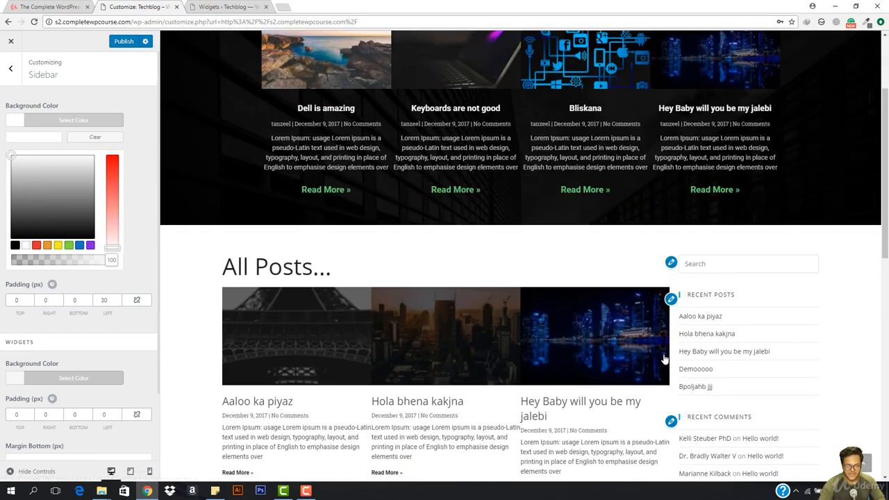
left_click(11, 67)
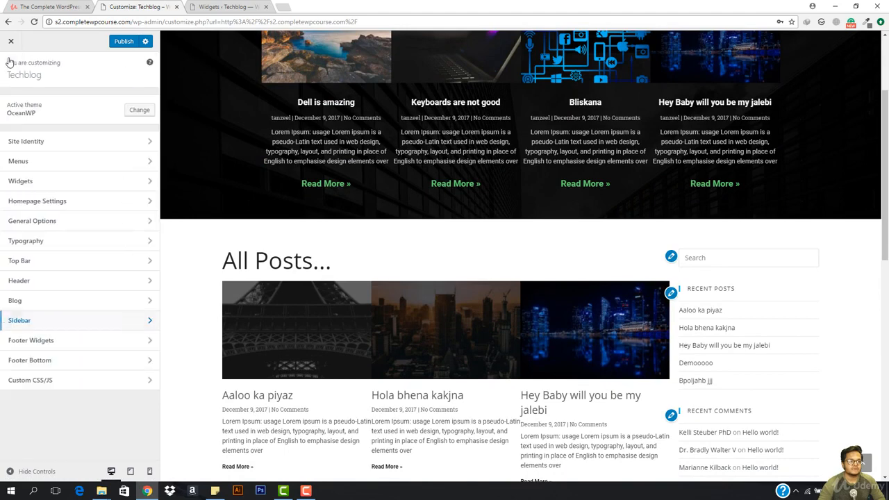
left_click(14, 182)
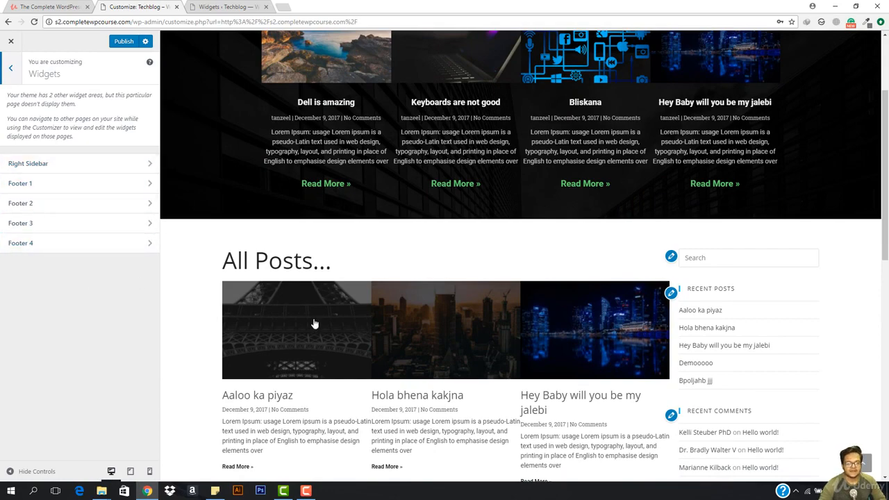
scroll(313, 324, "down", 7)
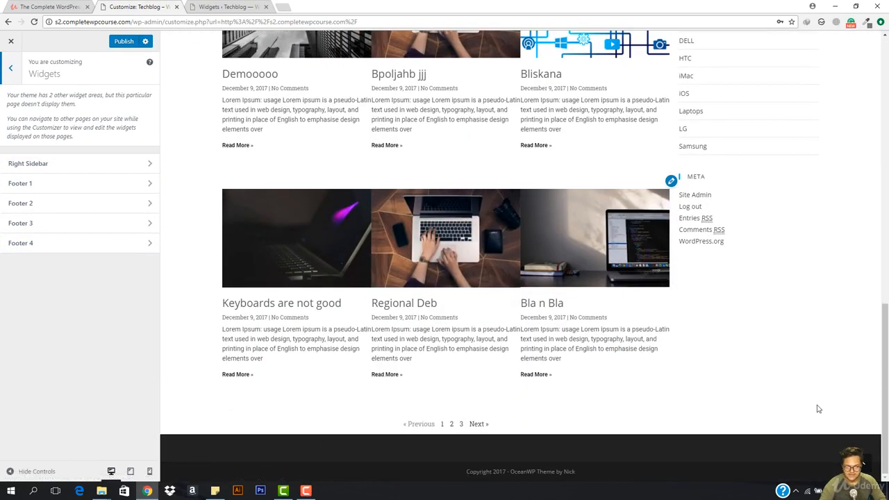
scroll(410, 419, "up", 10)
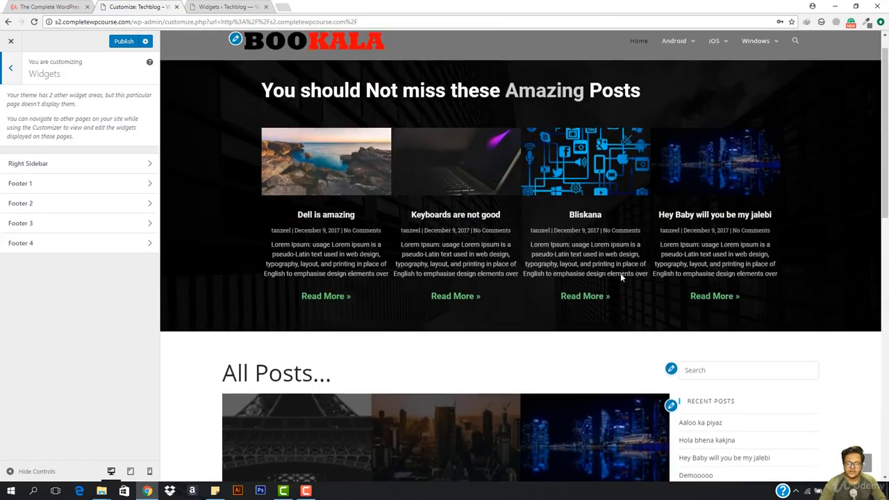
left_click(53, 163)
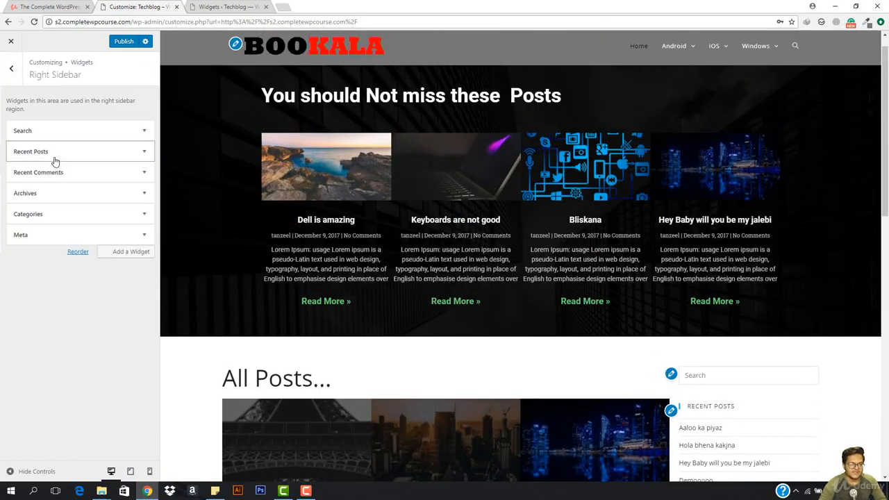
Remove the Search widget from the right sidebar
scroll(440, 308, "down", 3)
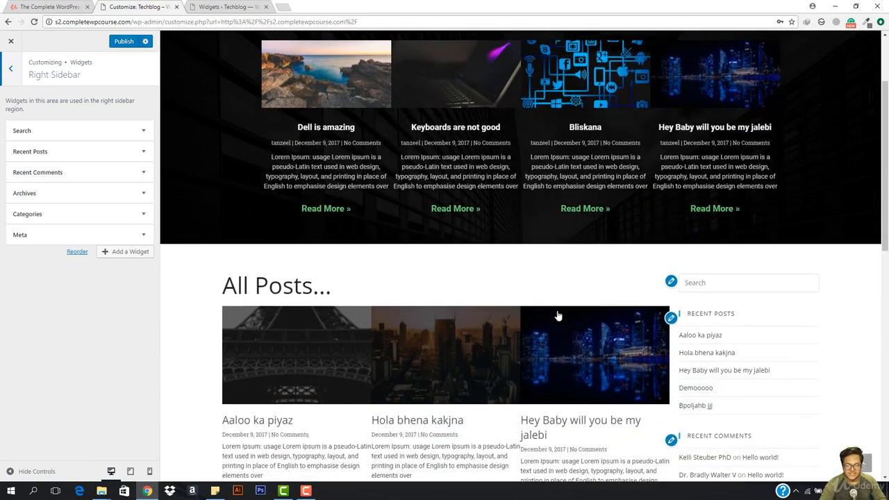
scroll(656, 241, "up", 1)
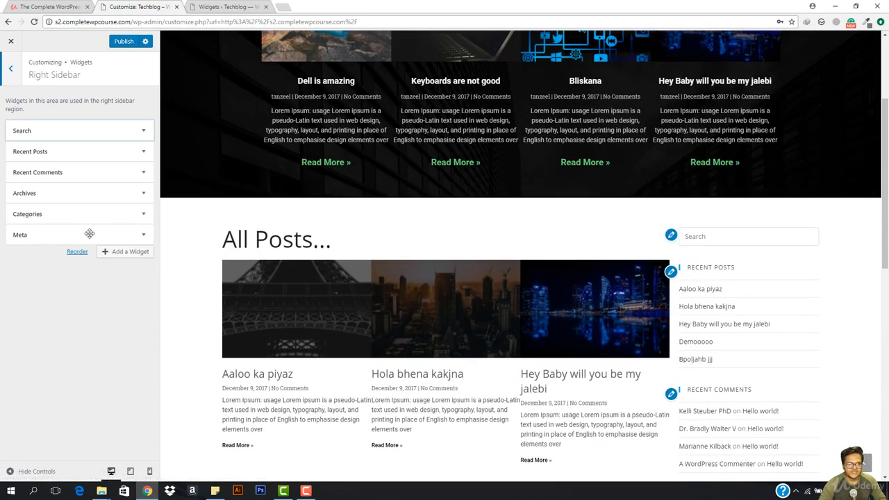
left_click(127, 130)
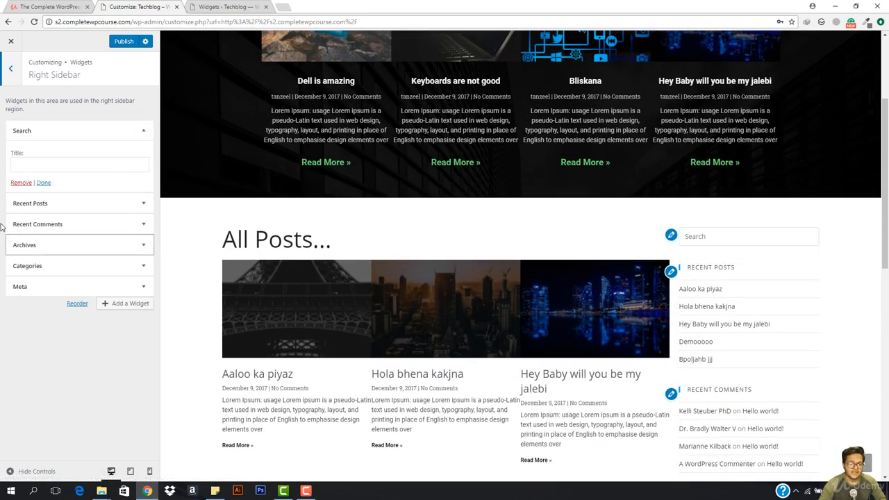
scroll(580, 246, "up", 3)
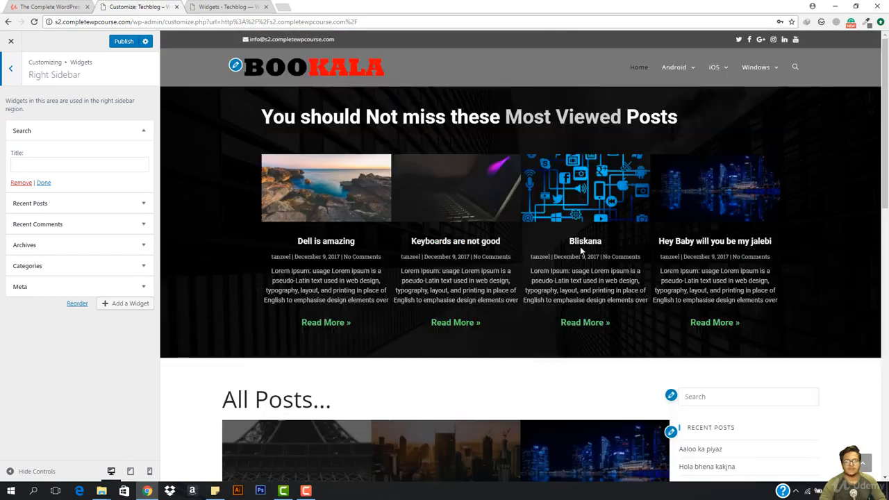
left_click(796, 67)
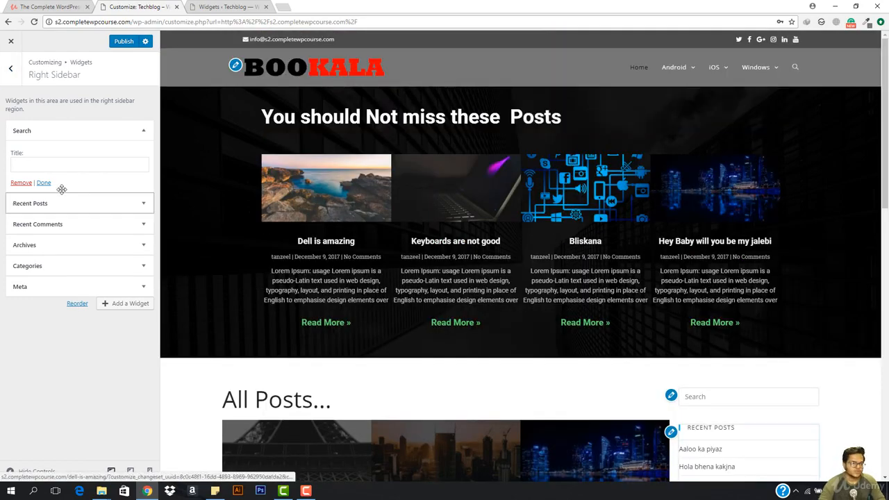
left_click(20, 183)
scroll(307, 239, "down", 2)
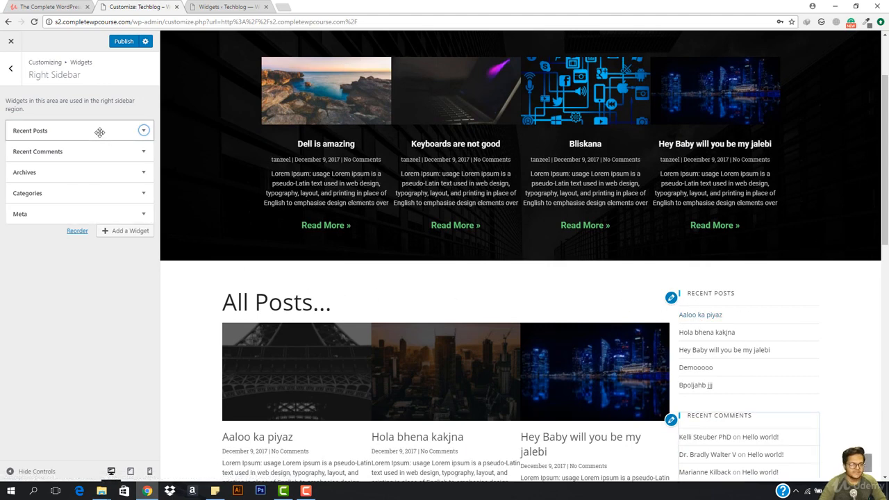
Try displaying post dates in the Recent Posts widget and turn the option off again
left_click(143, 132)
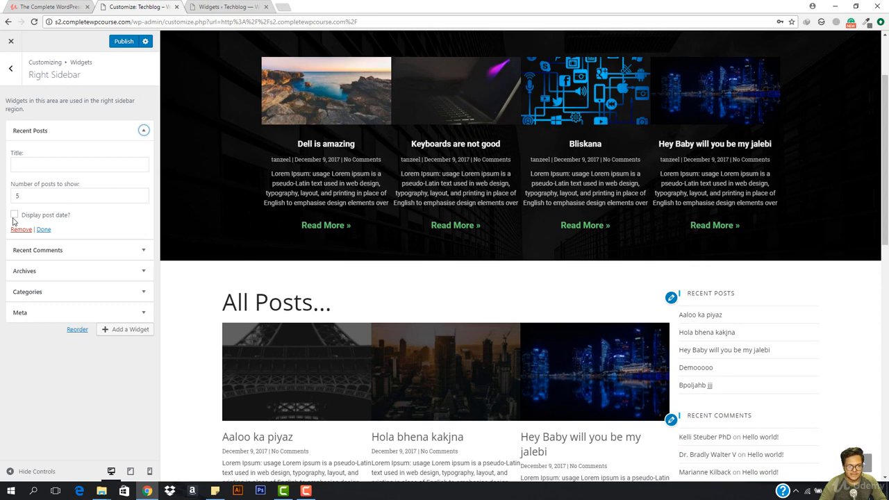
left_click(15, 216)
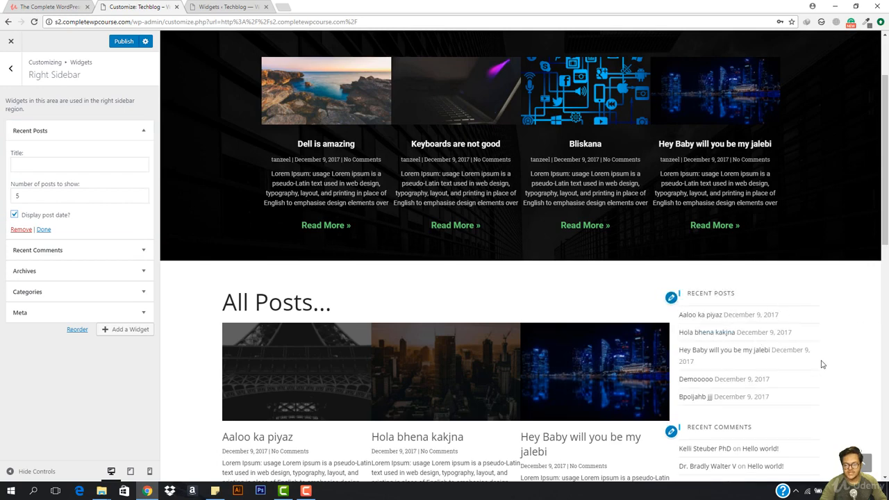
left_click(15, 216)
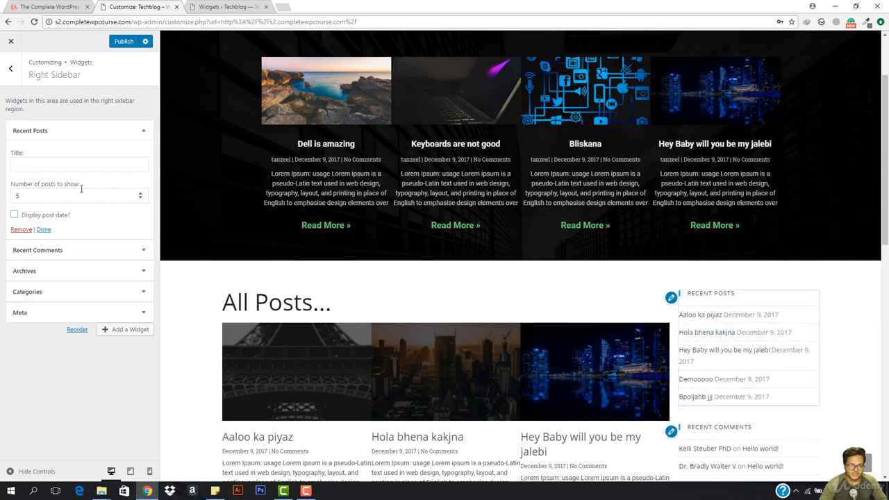
Remove the Recent Comments widget from the right sidebar
left_click(144, 250)
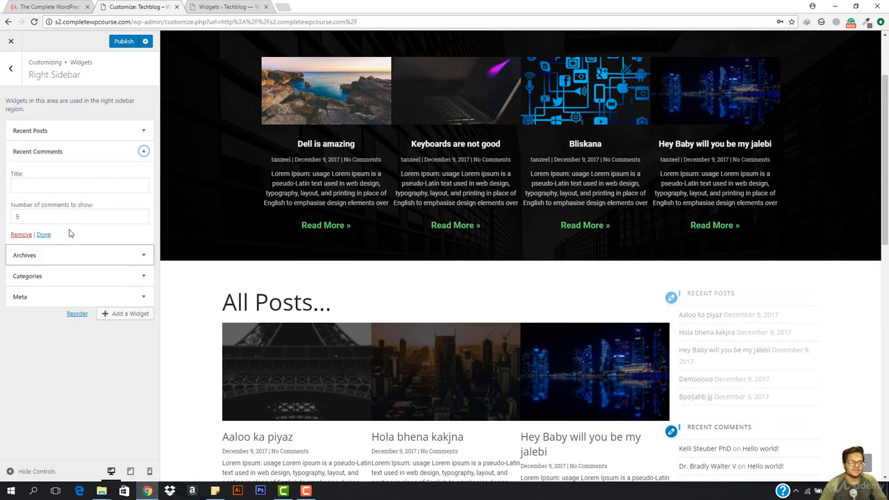
left_click(21, 232)
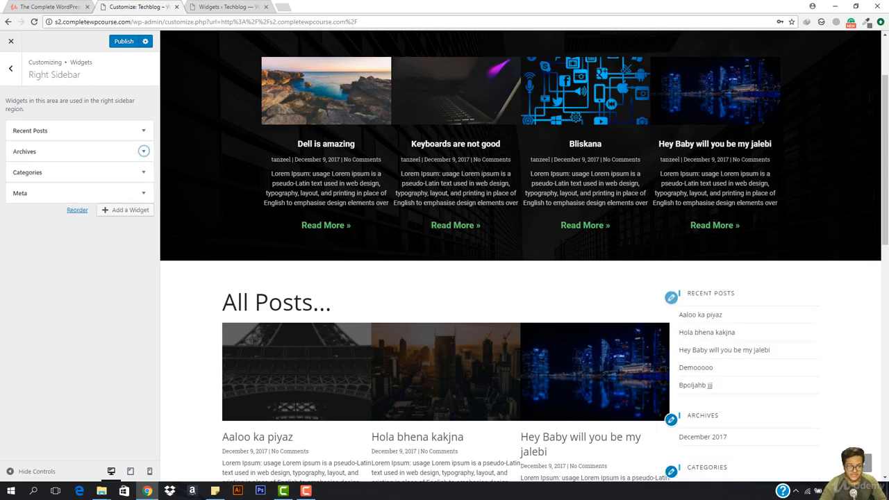
Move the Categories widget above Recent Posts so it is first in the right sidebar
scroll(720, 248, "down", 5)
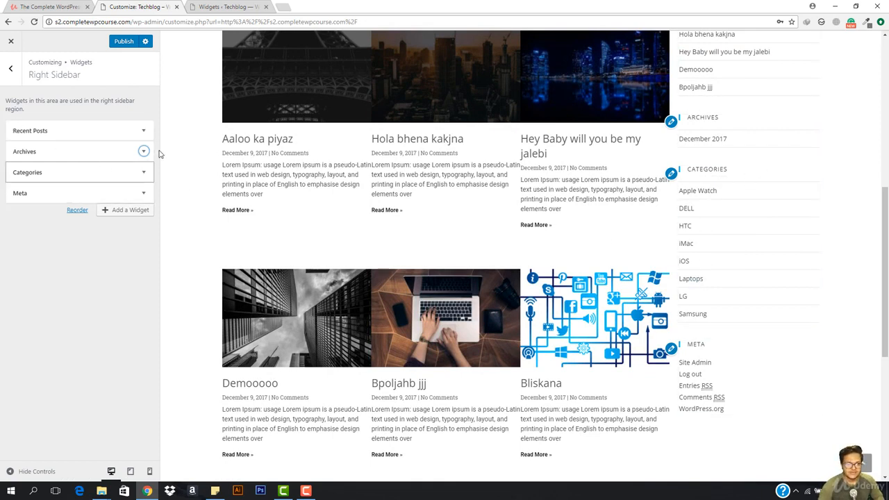
left_click_drag(73, 172, 48, 118)
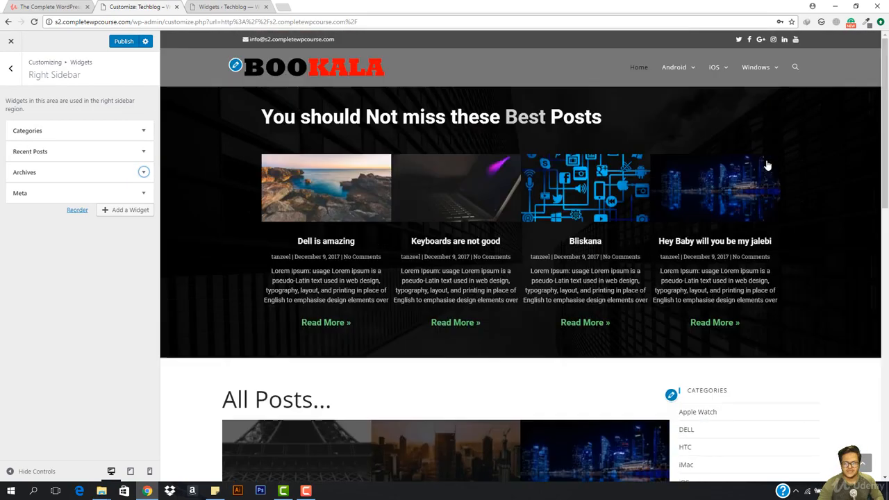
scroll(750, 294, "down", 2)
scroll(759, 285, "down", 1)
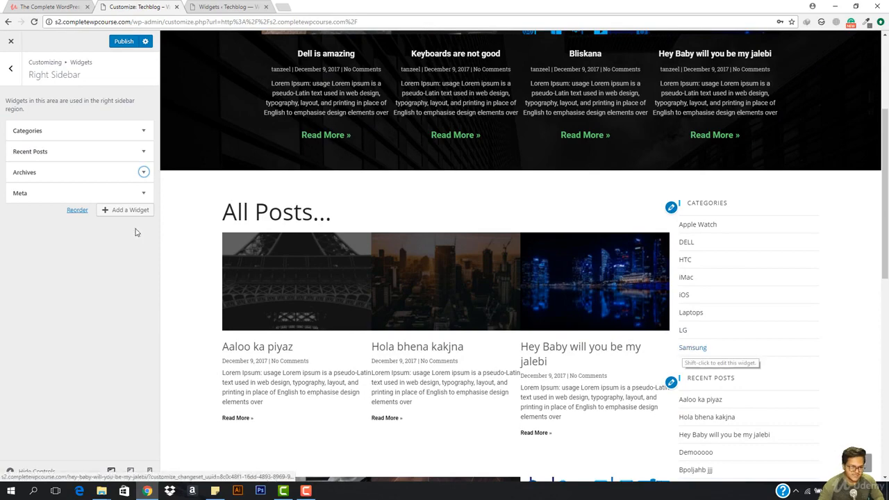
Remove the Meta widget from the right sidebar and check the remaining widgets in the preview
left_click(143, 194)
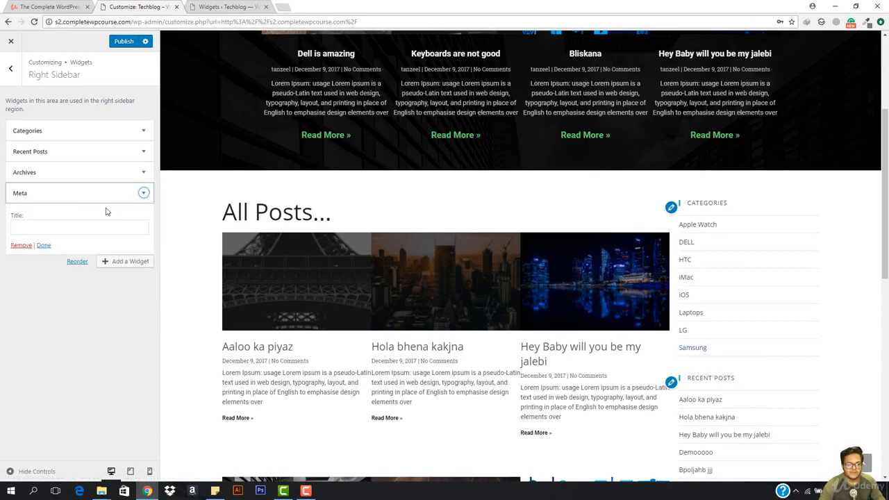
left_click(20, 247)
scroll(354, 229, "down", 5)
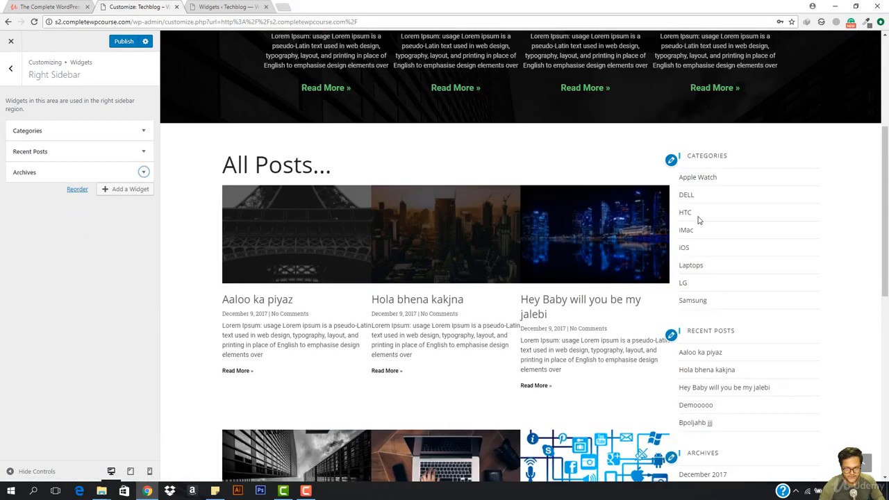
scroll(699, 227, "down", 2)
scroll(699, 227, "up", 5)
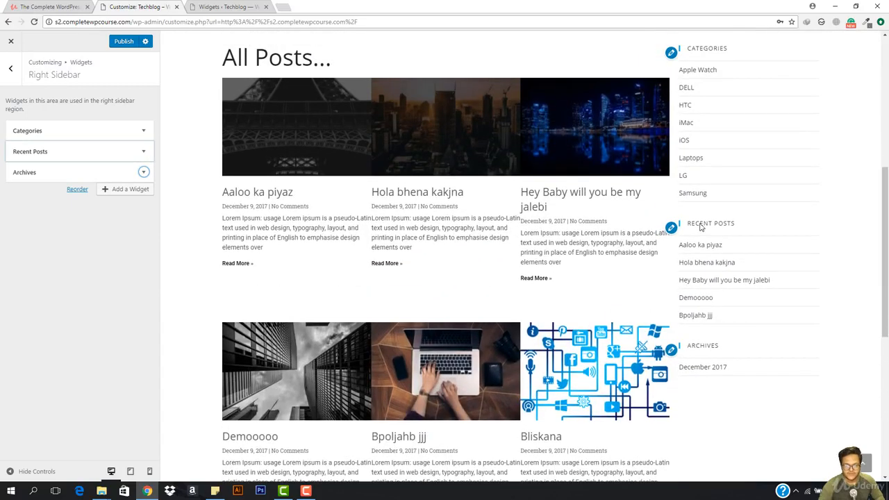
scroll(700, 227, "up", 1)
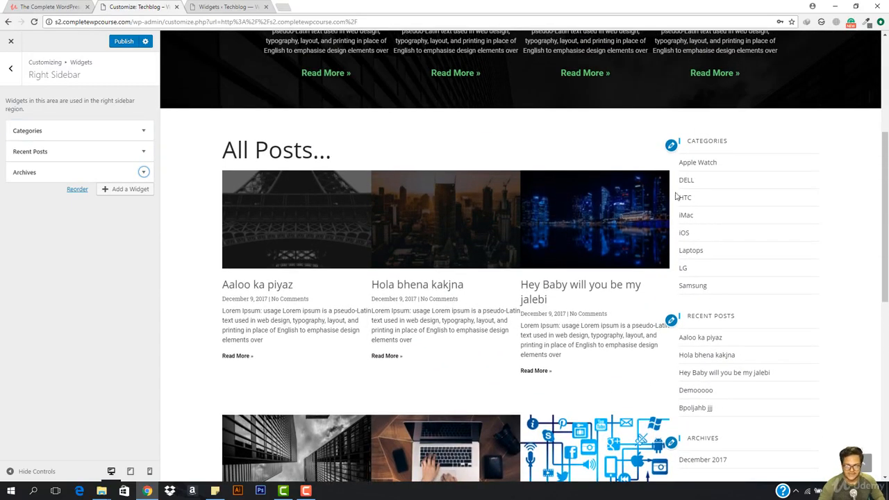
Browse the available widgets and add the About Me widget to the right sidebar
left_click(127, 190)
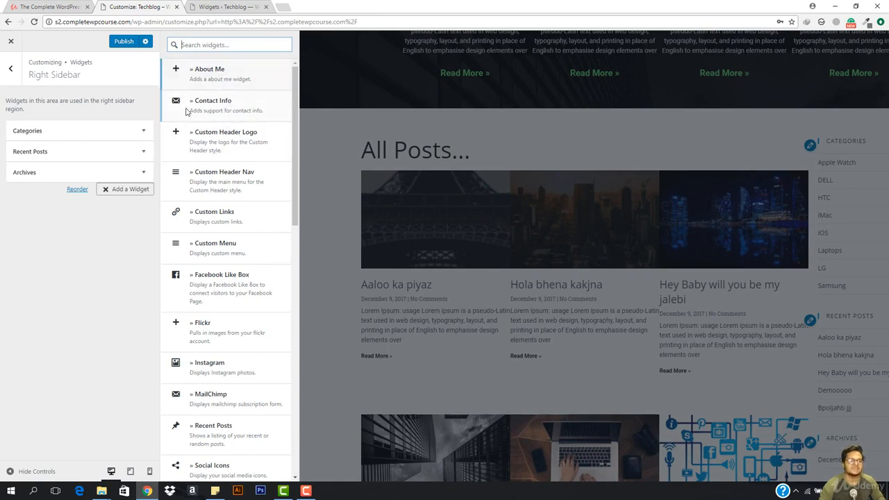
scroll(247, 97, "down", 2)
scroll(264, 115, "up", 2)
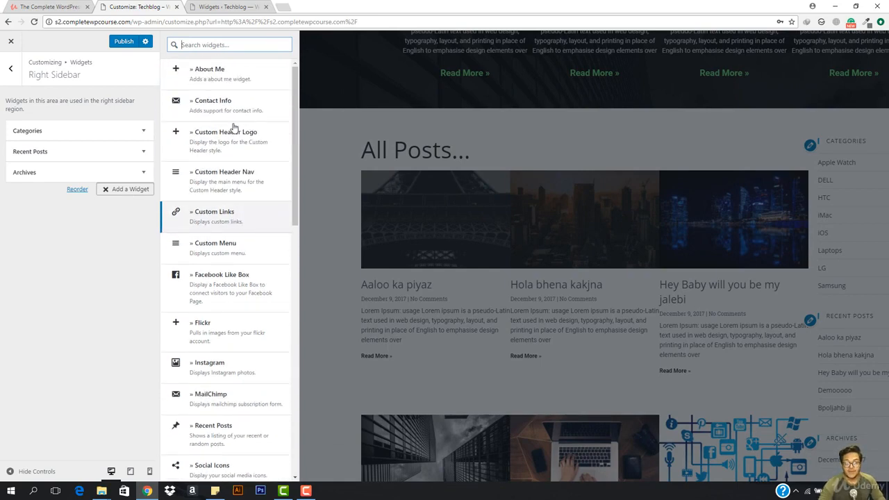
scroll(423, 100, "down", 3)
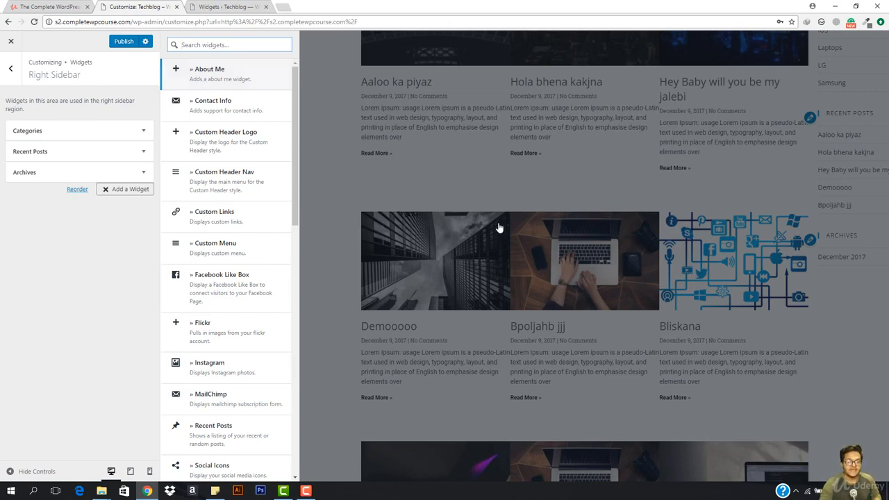
scroll(502, 229, "up", 8)
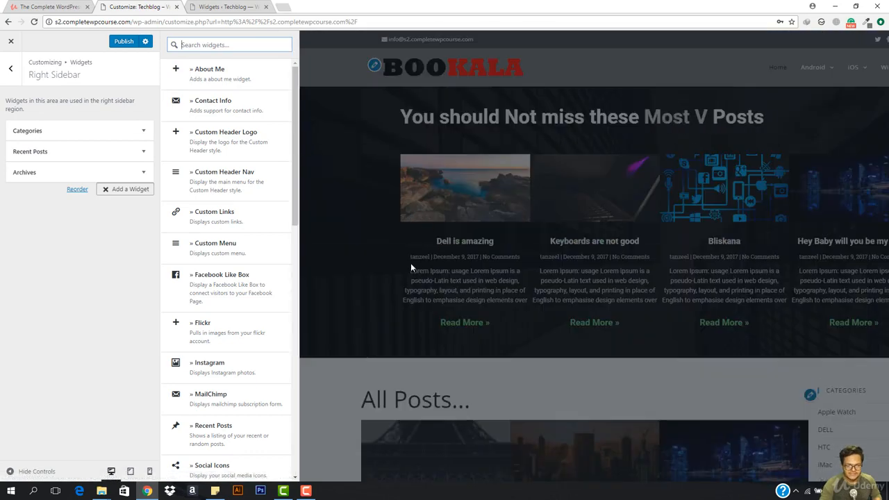
scroll(432, 253, "down", 4)
scroll(432, 255, "down", 3)
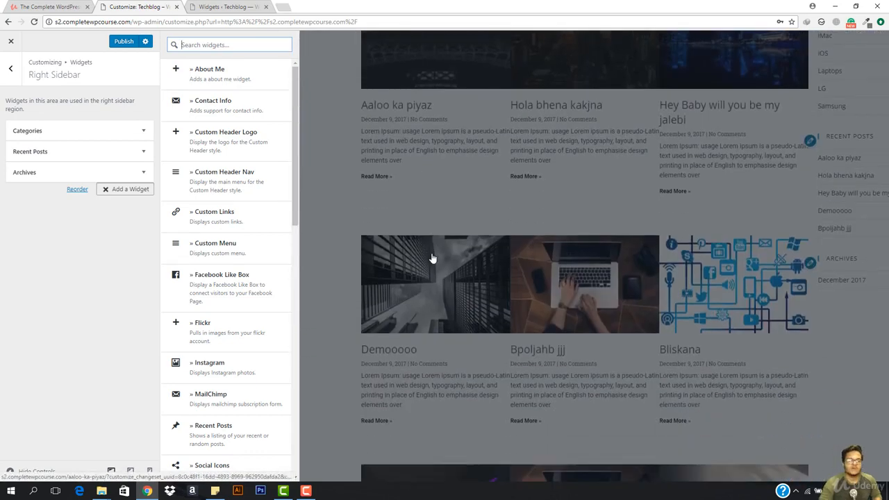
left_click(240, 75)
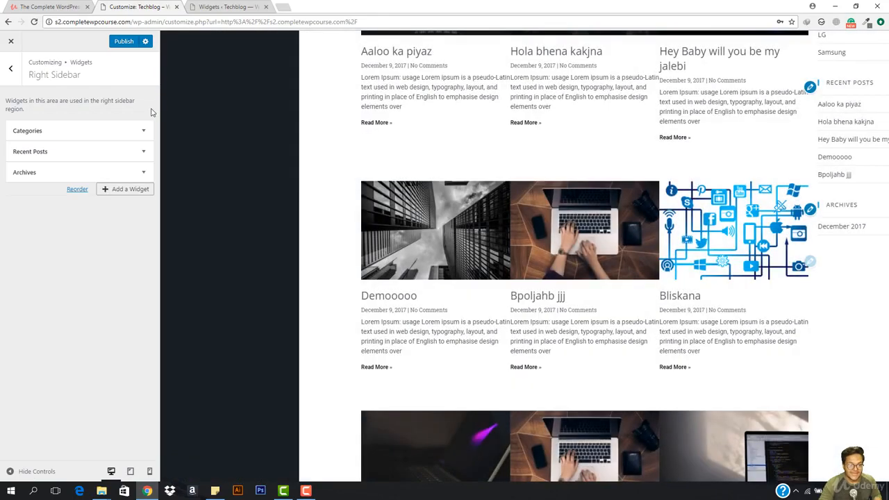
Look through the About Me widget's image, name, description and social link fields, and delete the widget
scroll(66, 213, "down", 1)
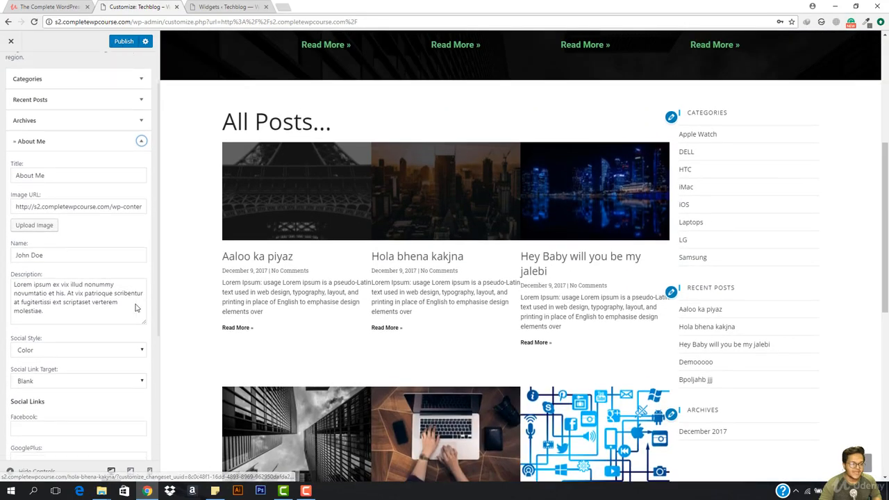
scroll(61, 211, "down", 3)
triple_click(61, 212)
left_click(60, 168)
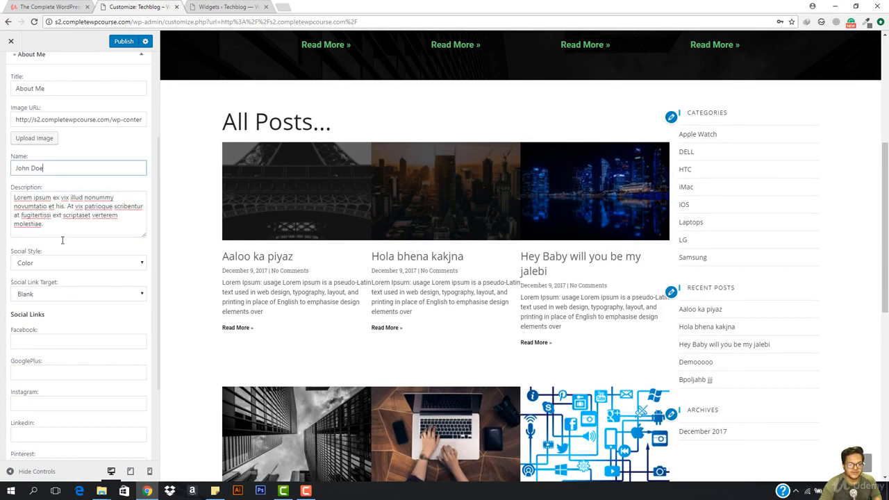
scroll(64, 292, "down", 2)
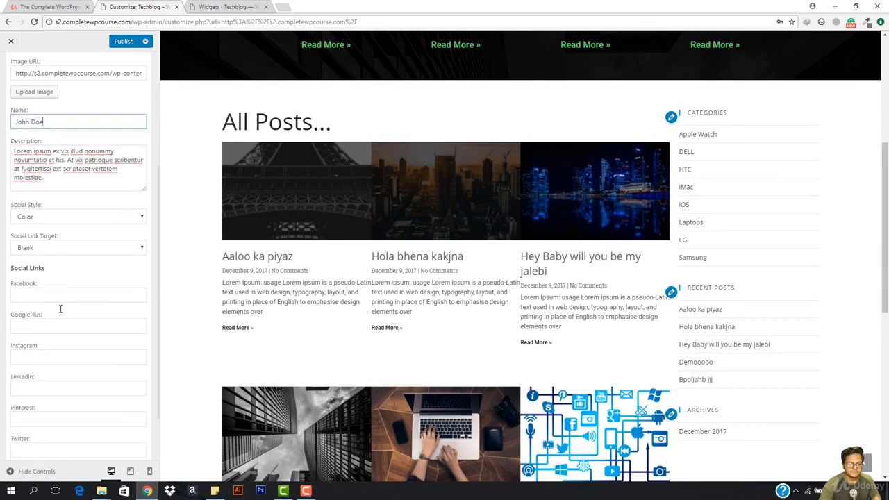
scroll(183, 297, "down", 3)
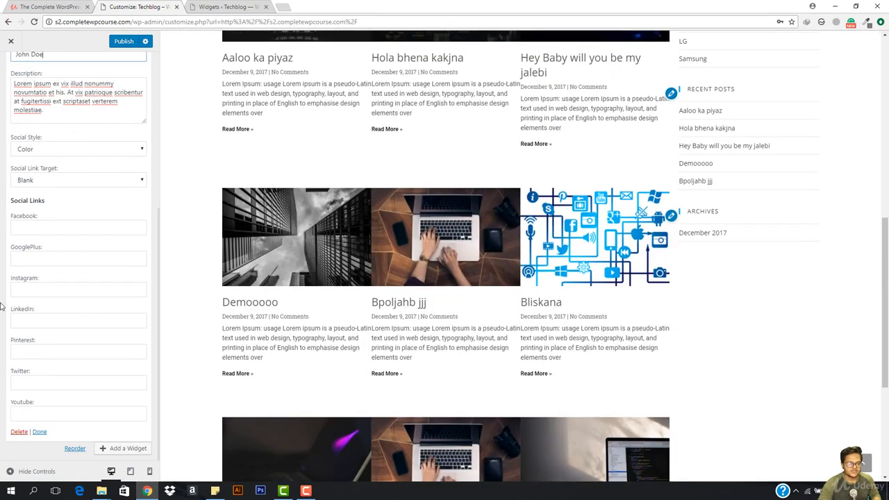
left_click(18, 432)
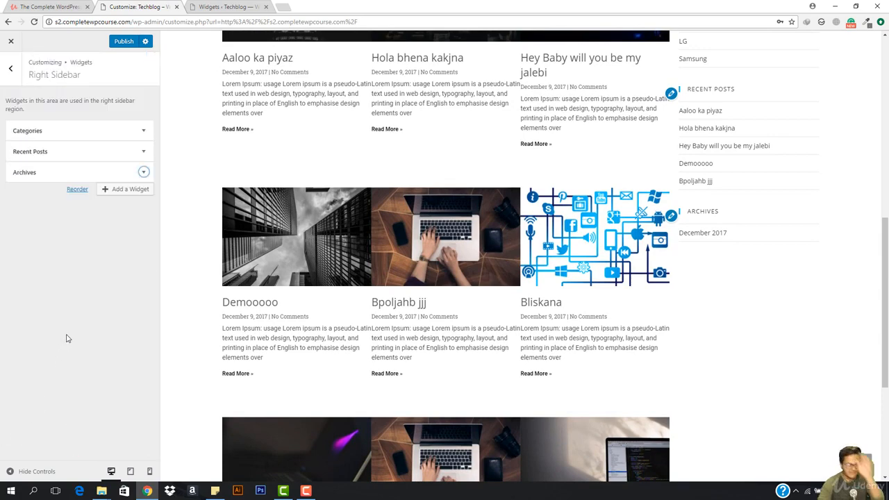
Add the Facebook Like Box widget to the right sidebar and title it "Find Us On Facebook"
left_click(126, 189)
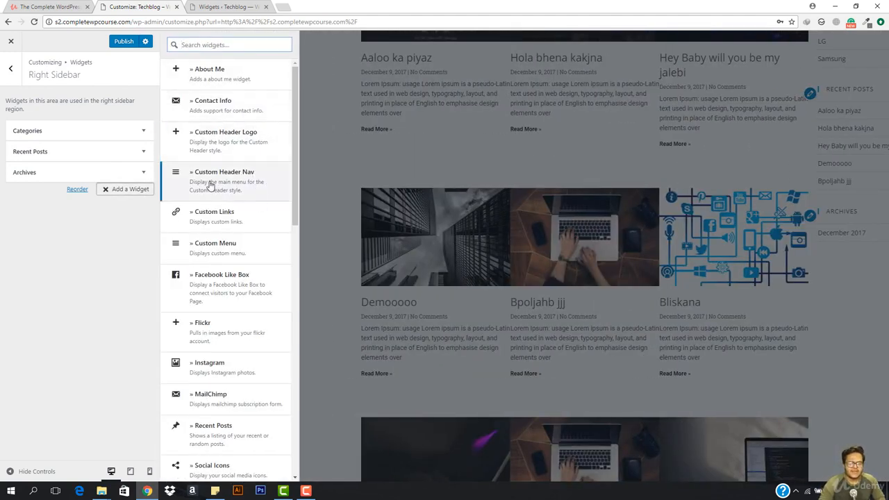
scroll(211, 184, "down", 2)
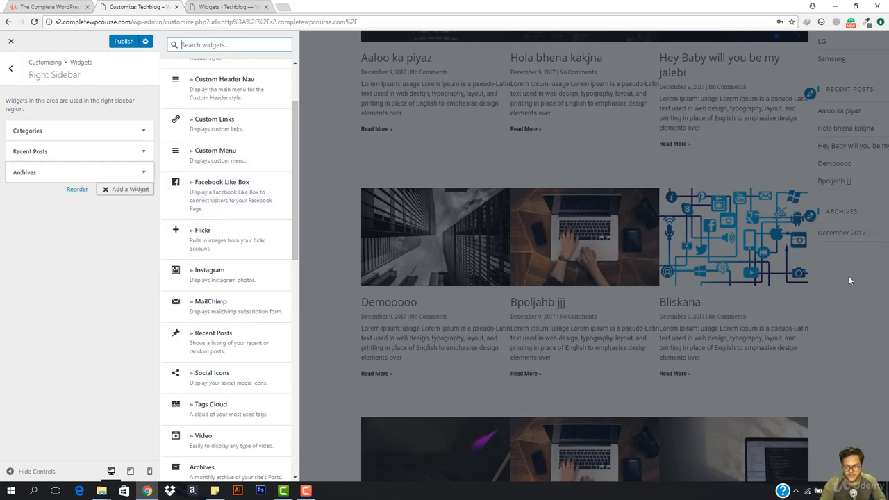
left_click(230, 200)
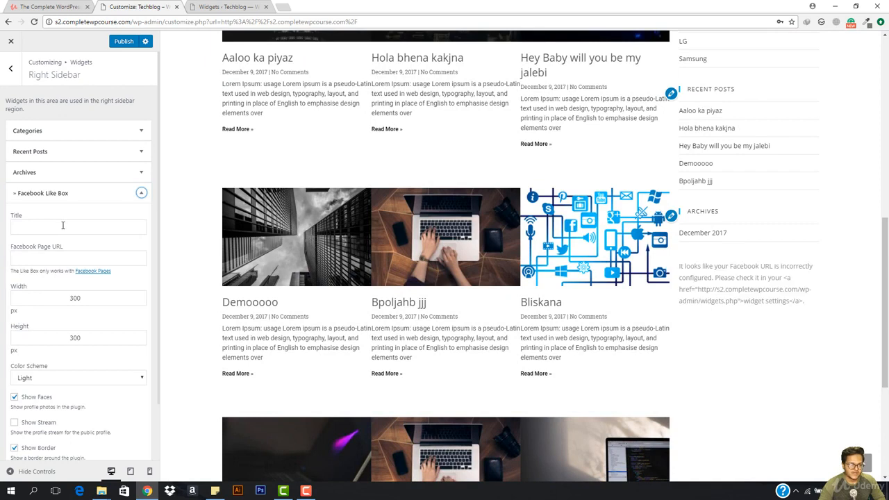
left_click(62, 228)
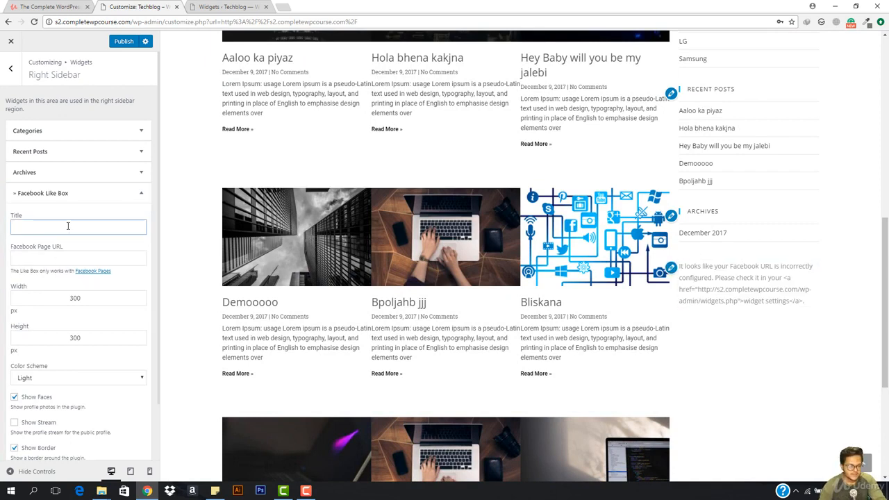
type("Find Us on Facebook")
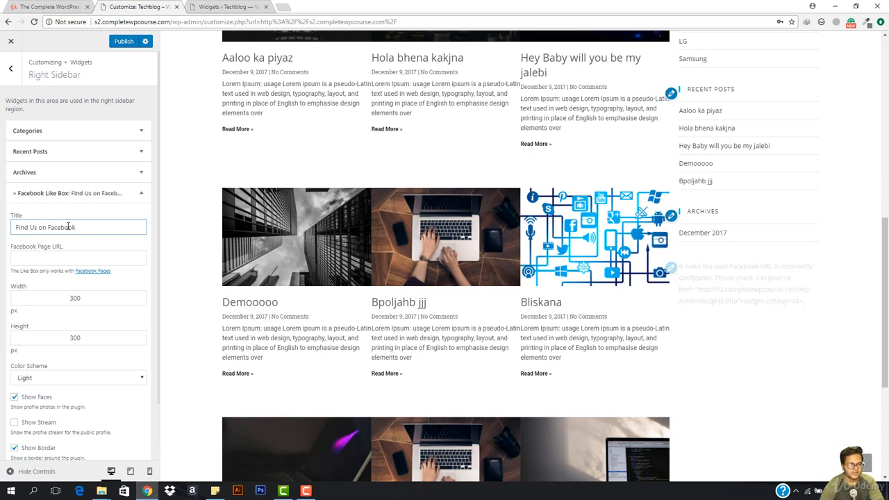
key("BackSpace")
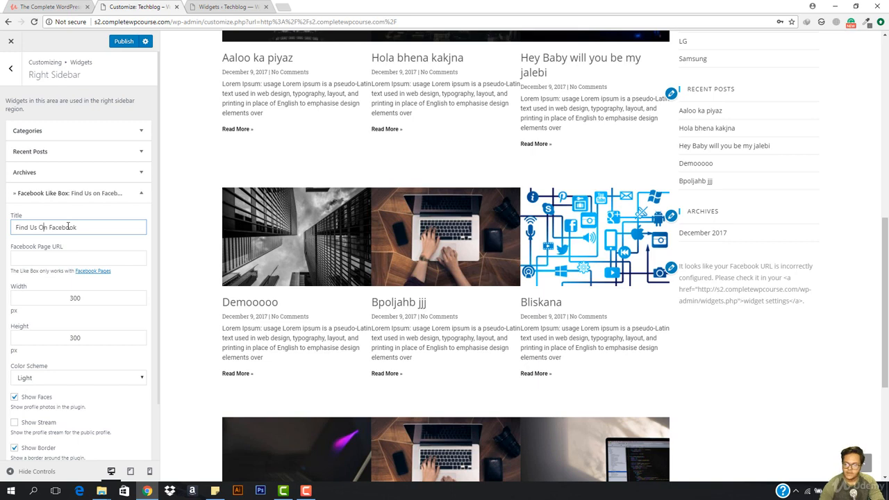
left_click(50, 259)
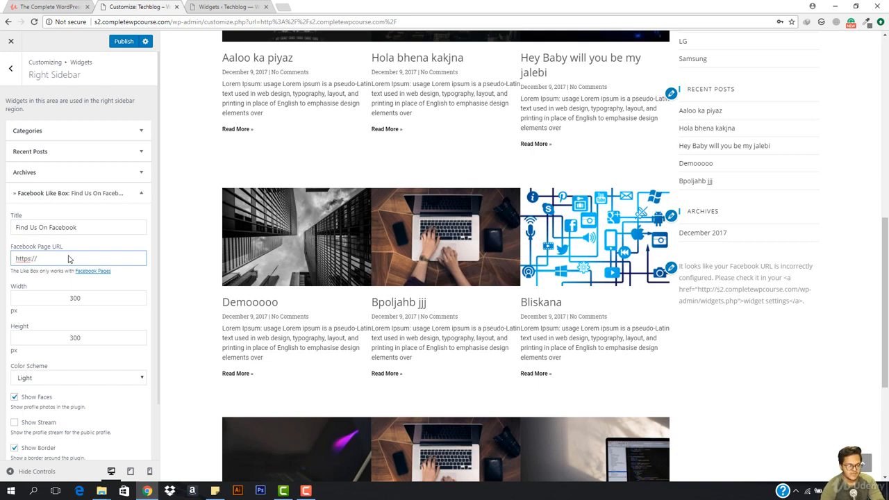
type("https://www.facebook.com")
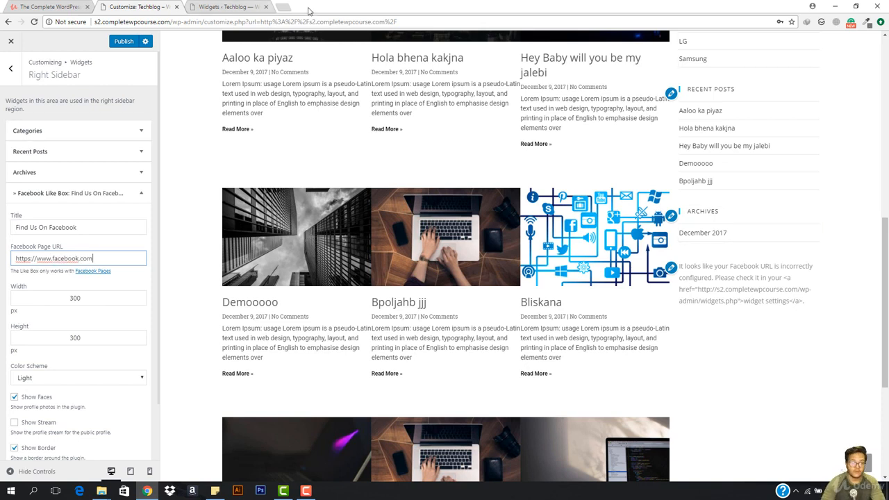
left_click(282, 7)
type("www.fb.com")
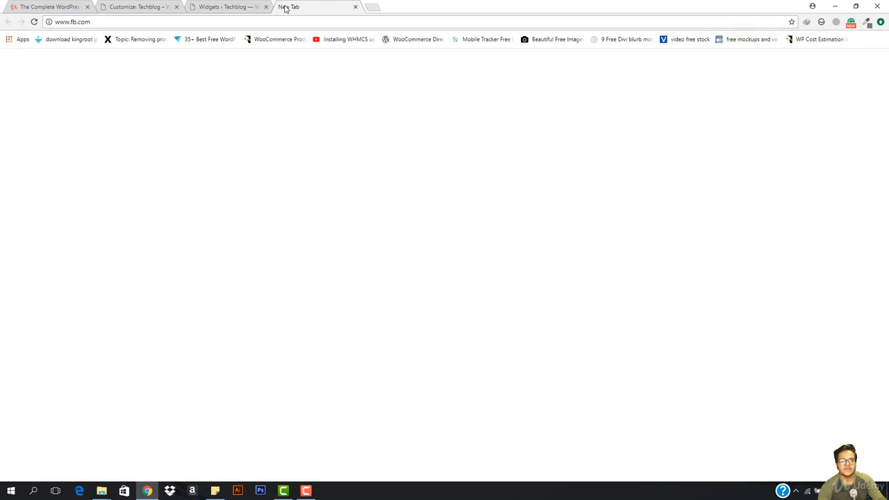
key("Return")
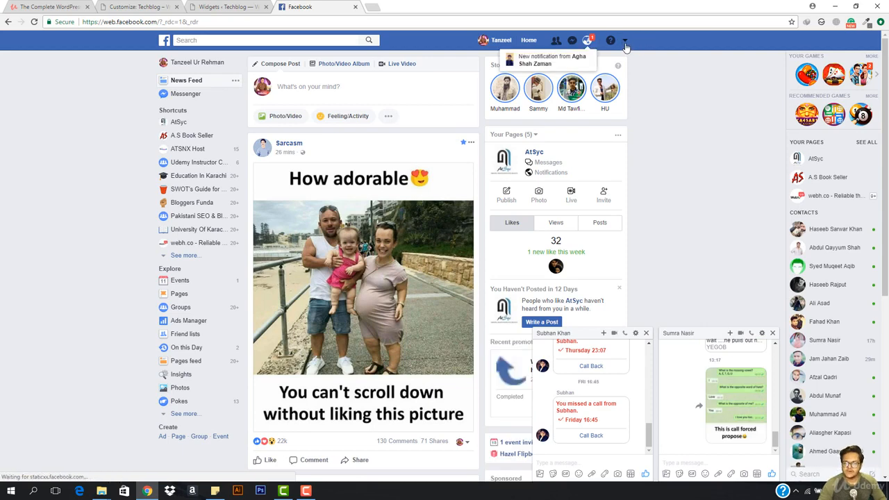
left_click(624, 42)
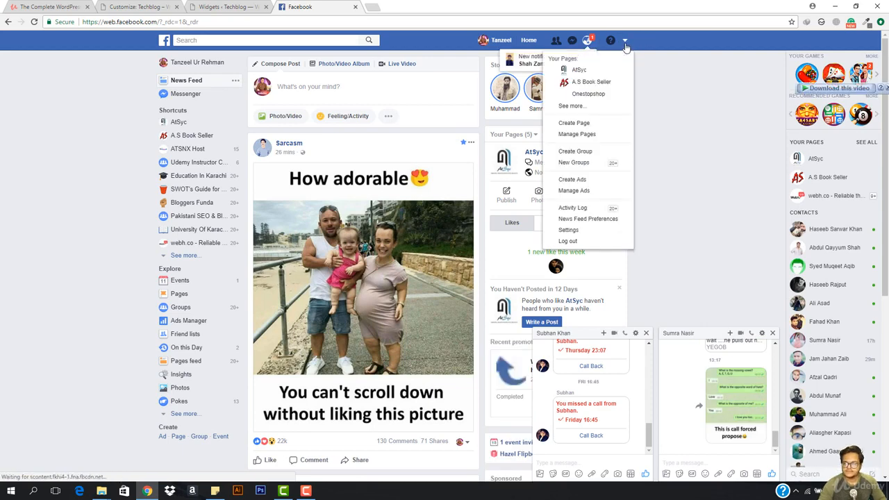
left_click(624, 40)
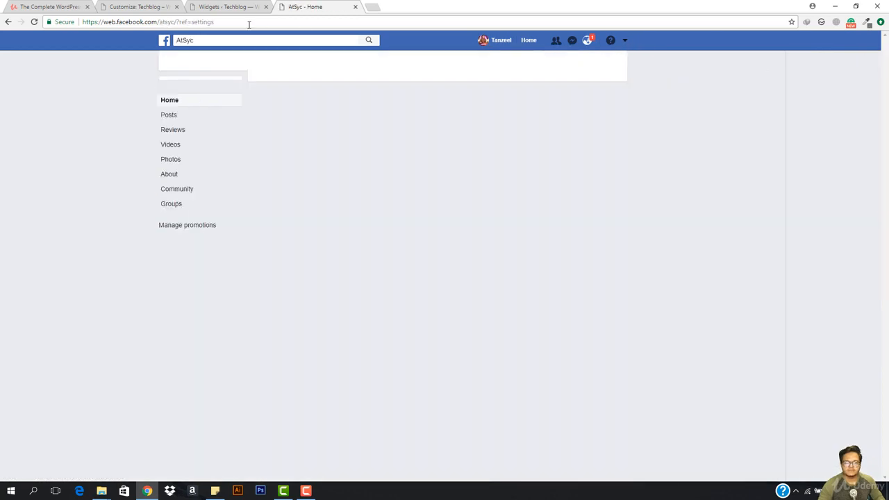
left_click_drag(175, 22, 81, 26)
key("ctrl+c")
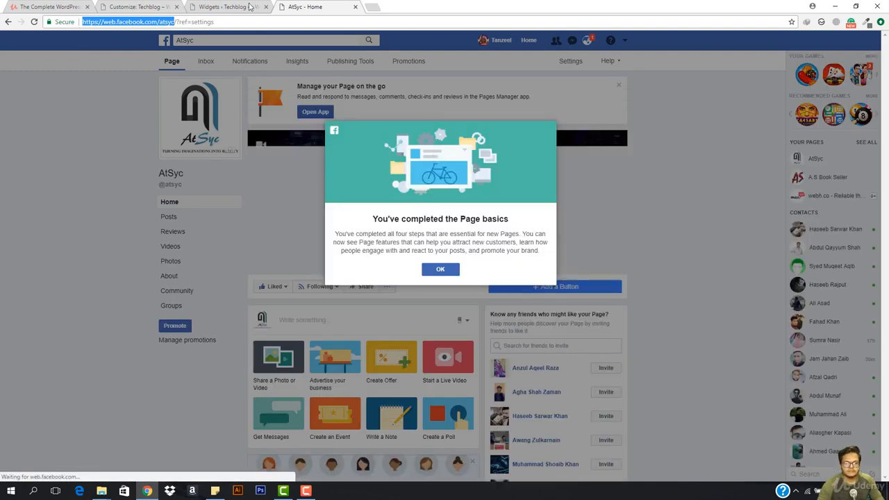
left_click(222, 7)
left_click(139, 6)
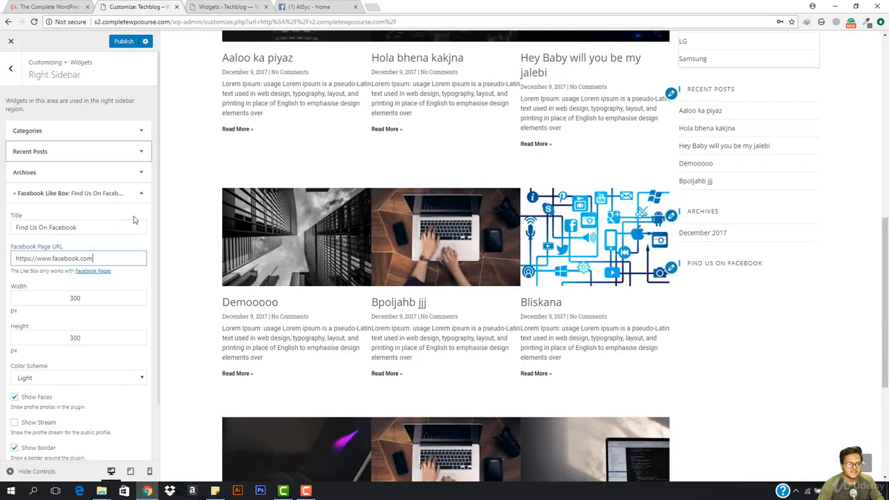
triple_click(95, 257)
key("ctrl+v")
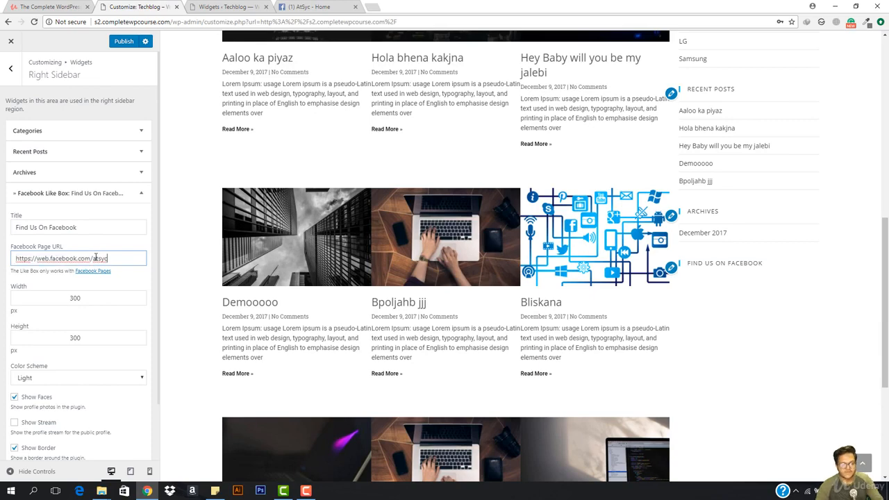
left_click(130, 282)
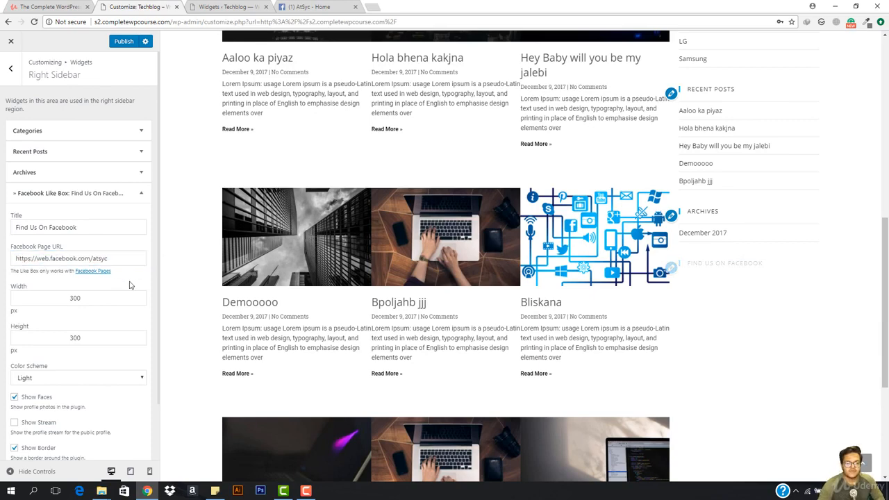
scroll(798, 354, "down", 2)
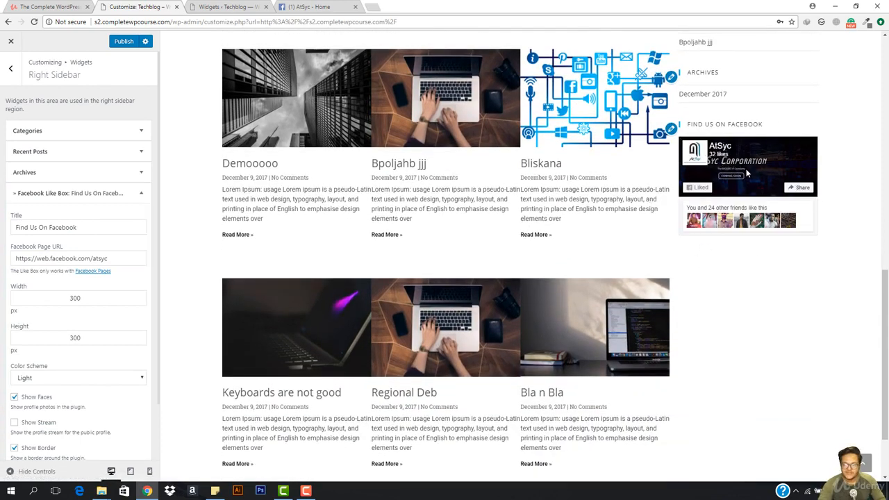
Try the Dark color scheme on the Facebook Like Box, check it in the preview, and switch back to Light
scroll(28, 286, "down", 1)
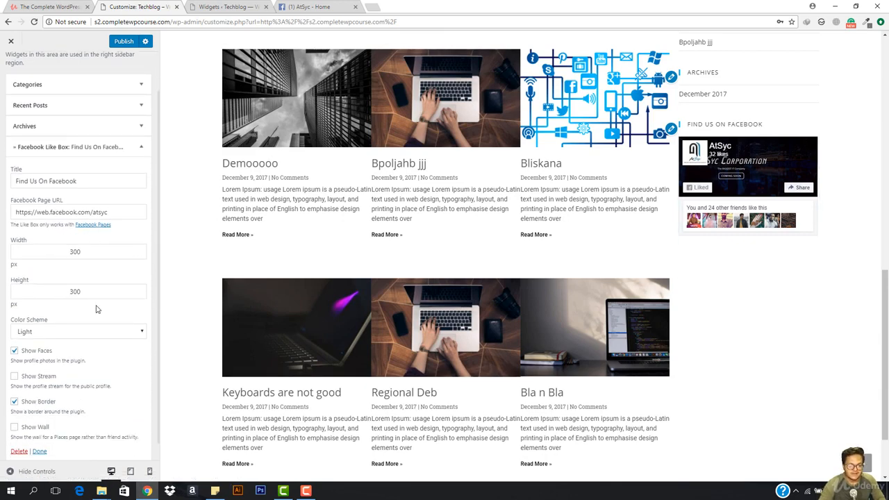
scroll(96, 309, "down", 1)
left_click(79, 317)
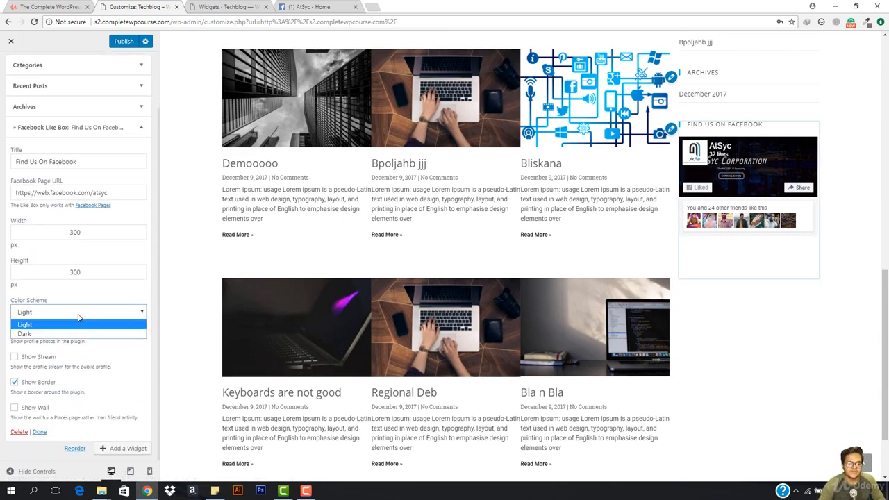
scroll(557, 343, "down", 2)
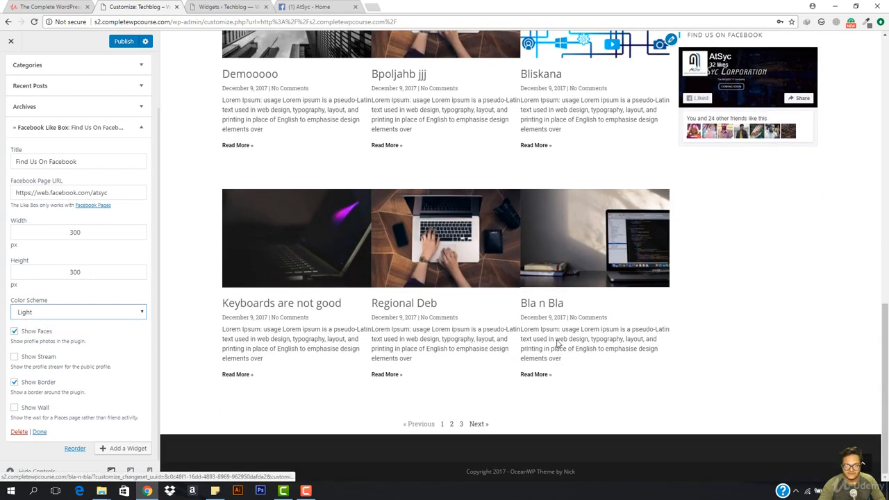
left_click(106, 314)
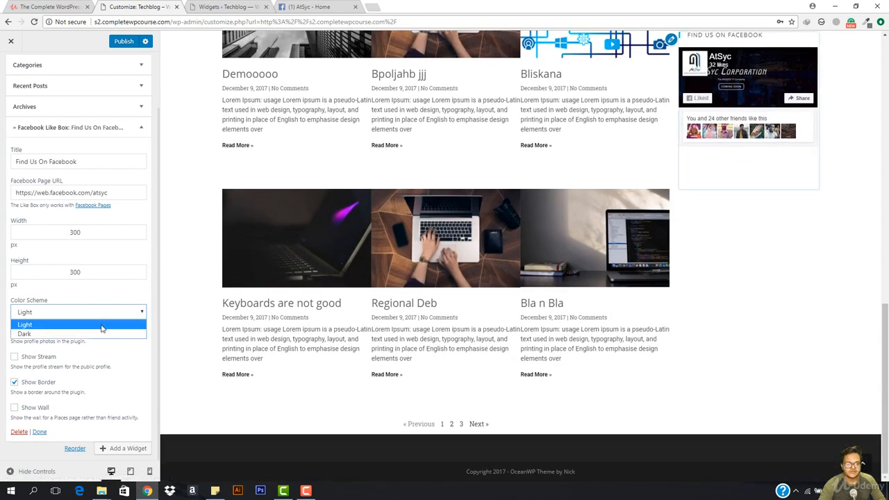
left_click(101, 334)
scroll(740, 159, "up", 3)
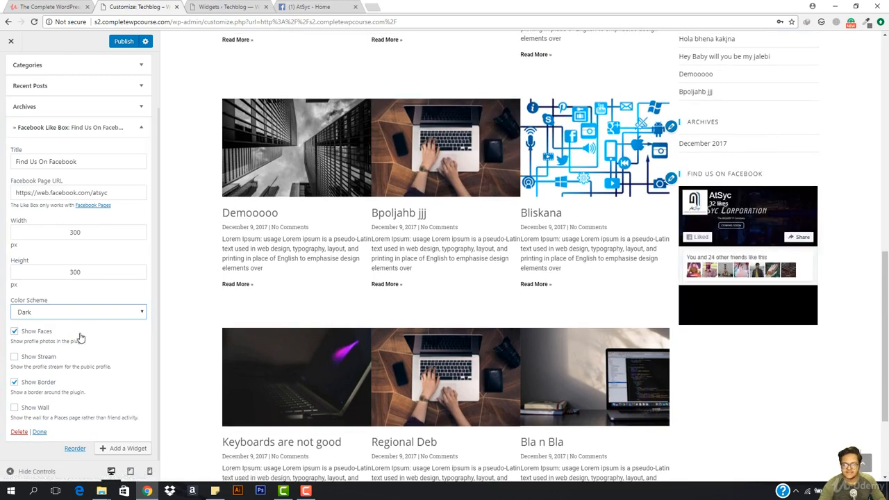
left_click(64, 312)
left_click(59, 324)
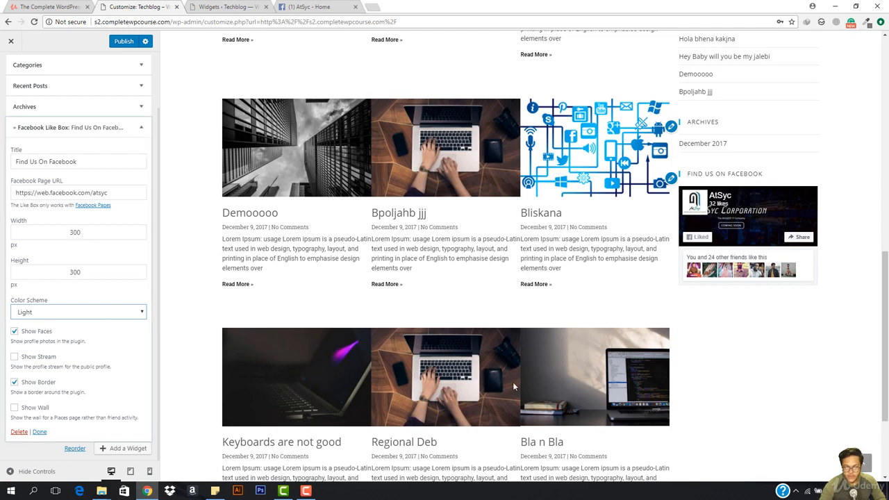
Try the Show Wall and Show Stream options of the Facebook Like Box in the preview, and disable both
left_click(14, 408)
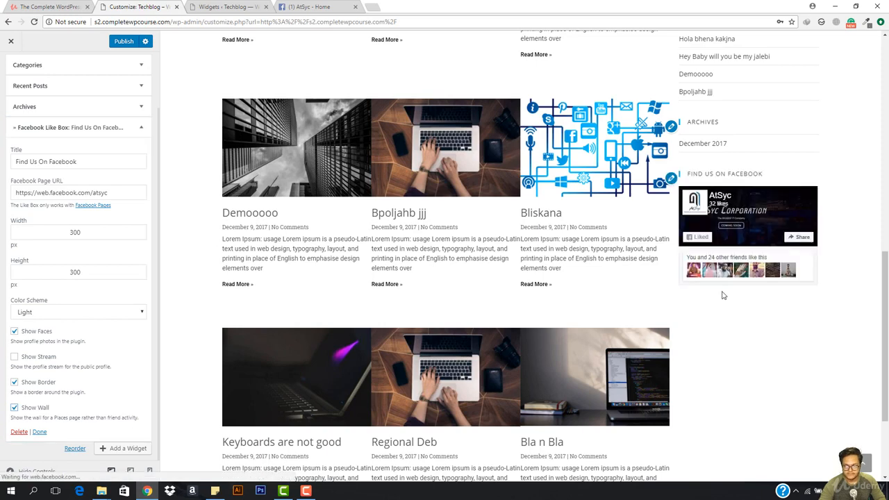
scroll(752, 266, "down", 1)
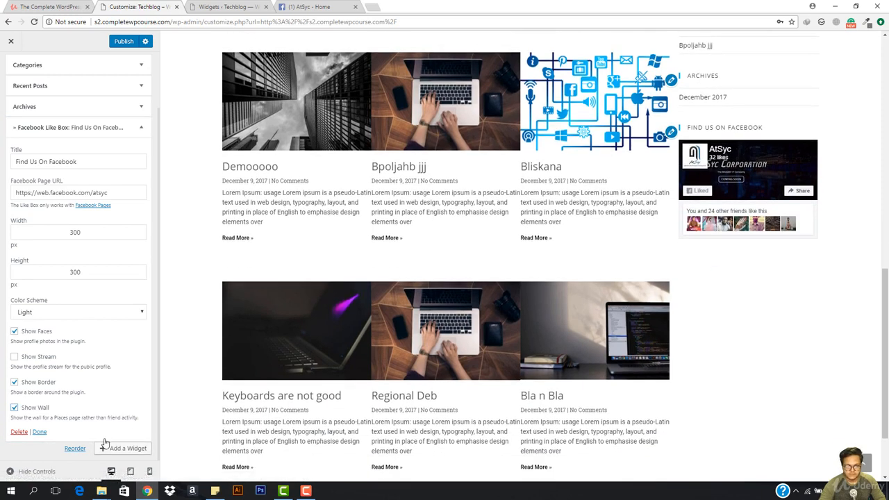
left_click(14, 357)
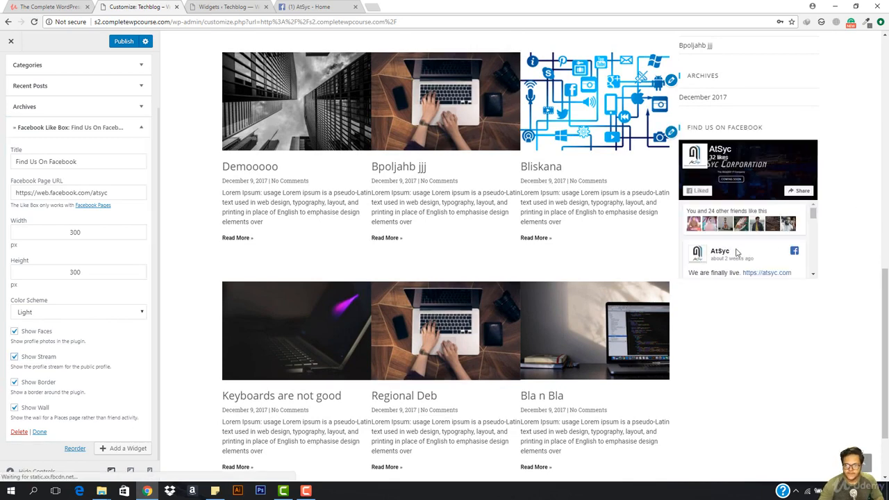
scroll(734, 256, "down", 3)
scroll(734, 255, "down", 3)
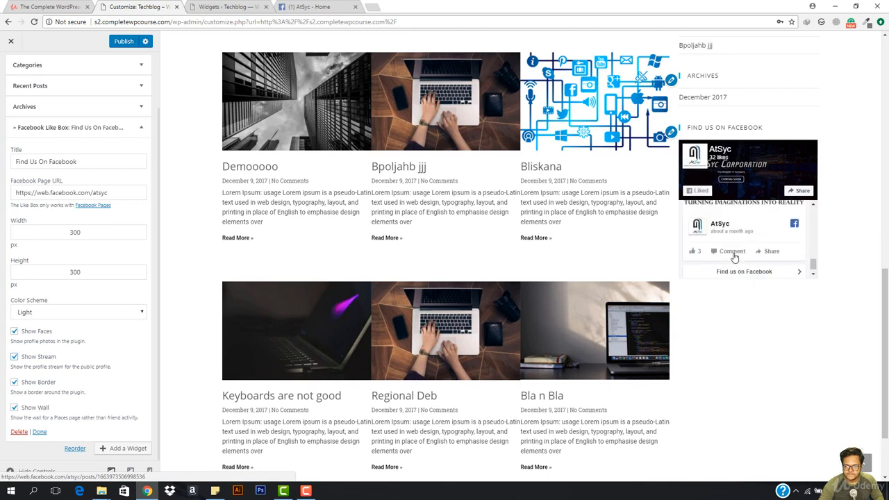
left_click(14, 358)
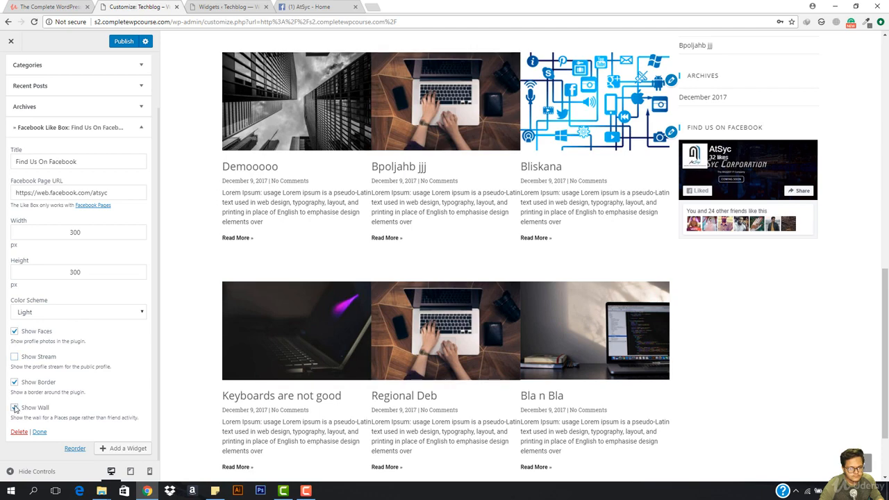
left_click(14, 408)
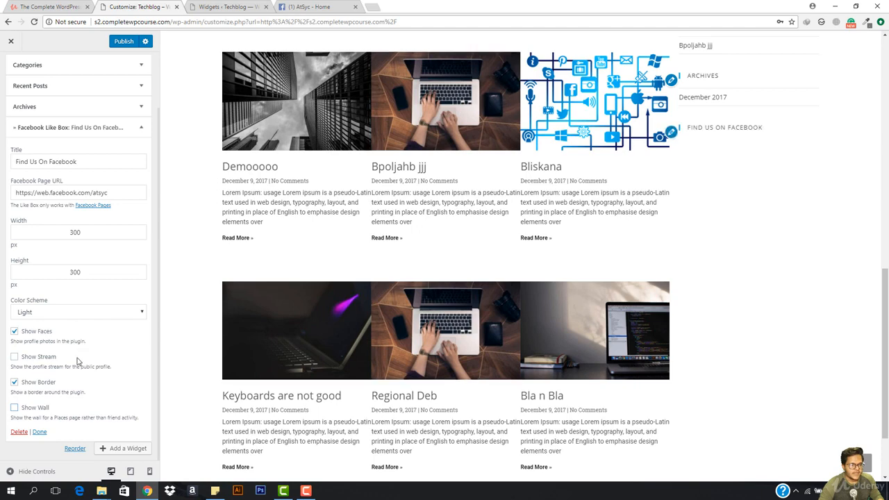
Collapse the Facebook Like Box settings and add a MailChimp widget to the right sidebar
scroll(75, 360, "up", 2)
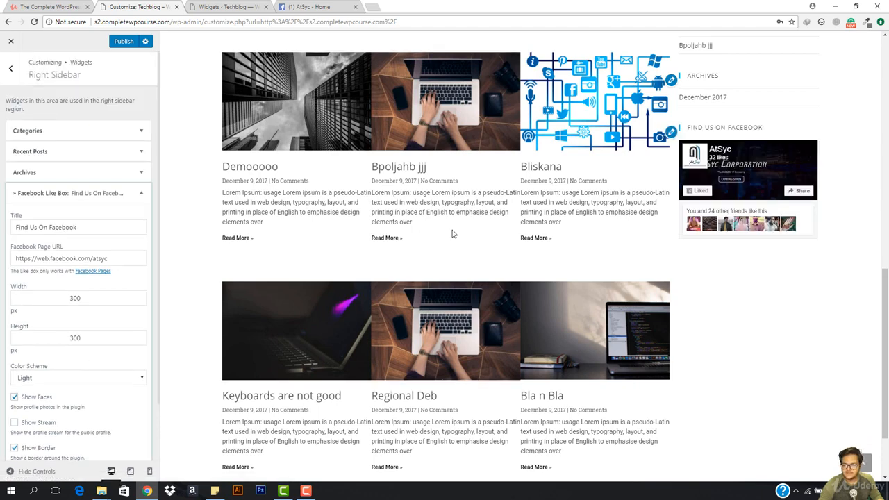
left_click(118, 193)
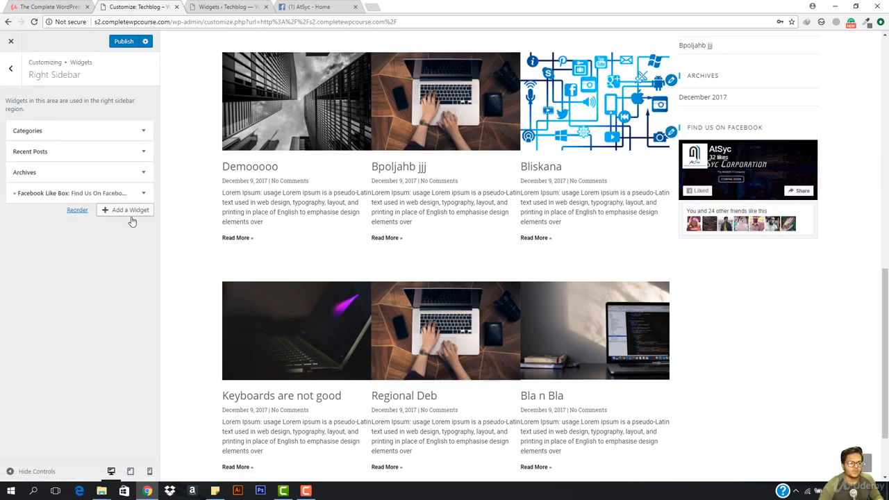
left_click(139, 211)
scroll(191, 236, "down", 1)
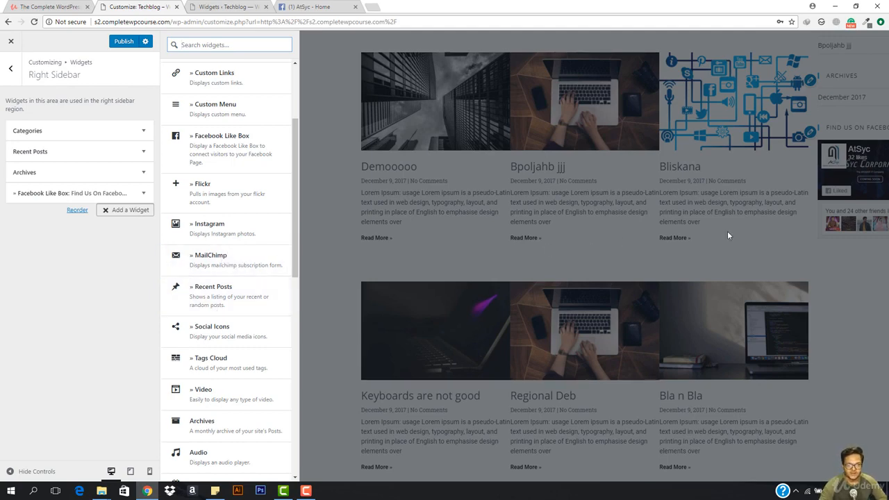
scroll(333, 254, "down", 2)
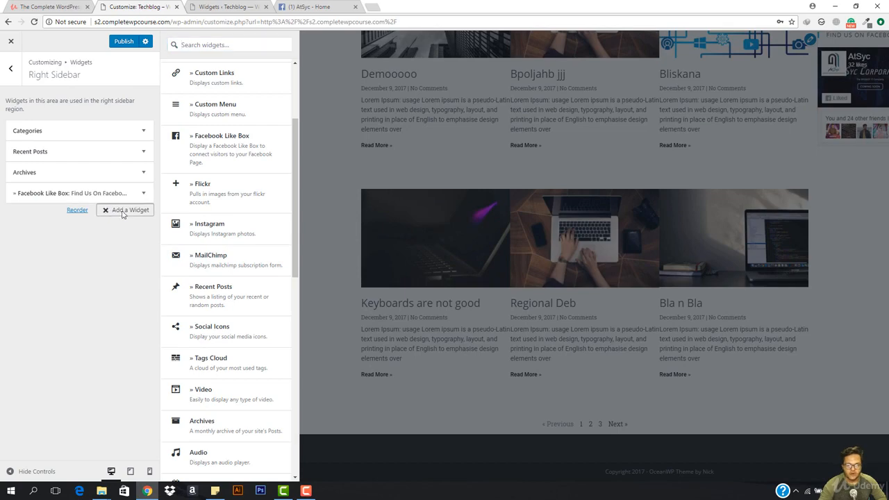
left_click(114, 212)
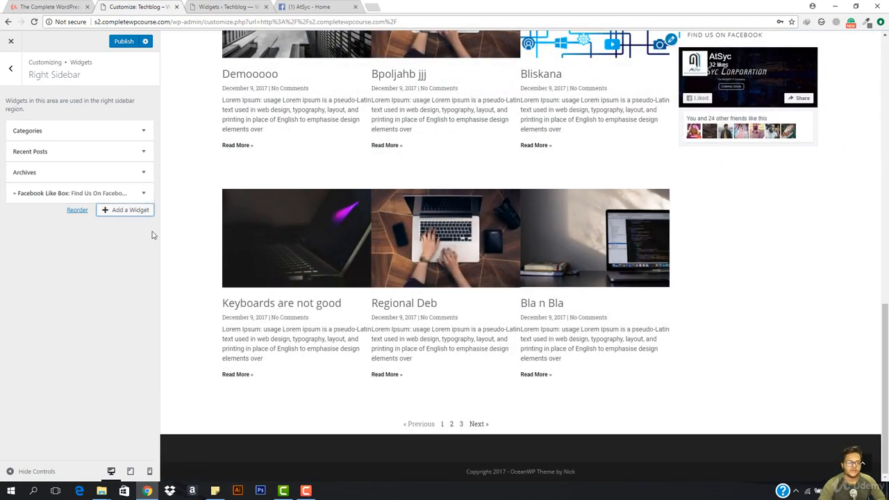
left_click(131, 210)
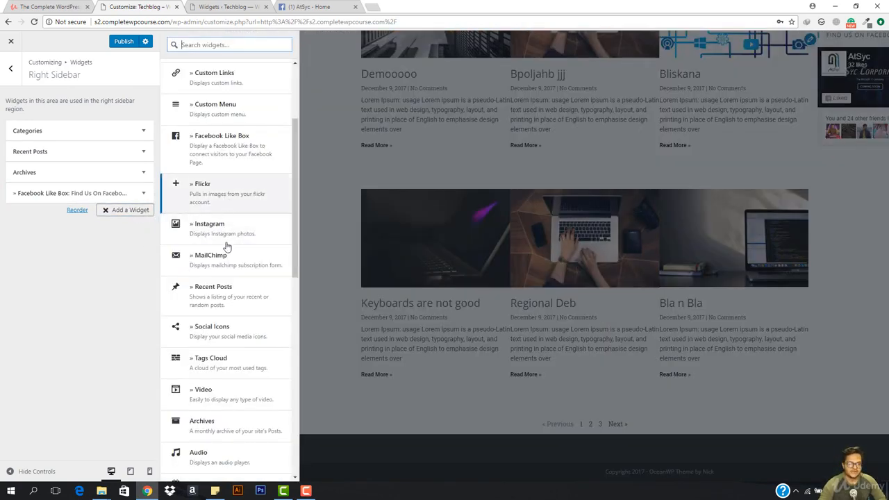
left_click(225, 265)
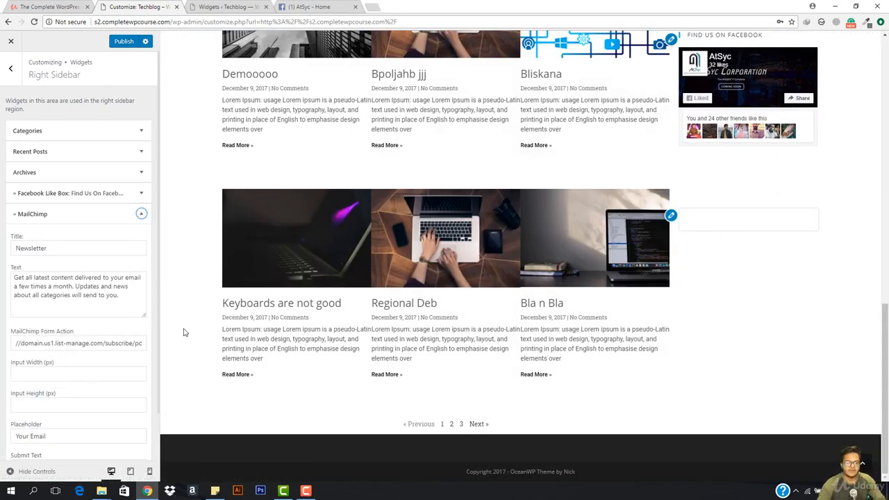
Review the MailChimp widget's title, text and form action settings and examine the newsletter form in the sidebar preview
scroll(3, 366, "down", 1)
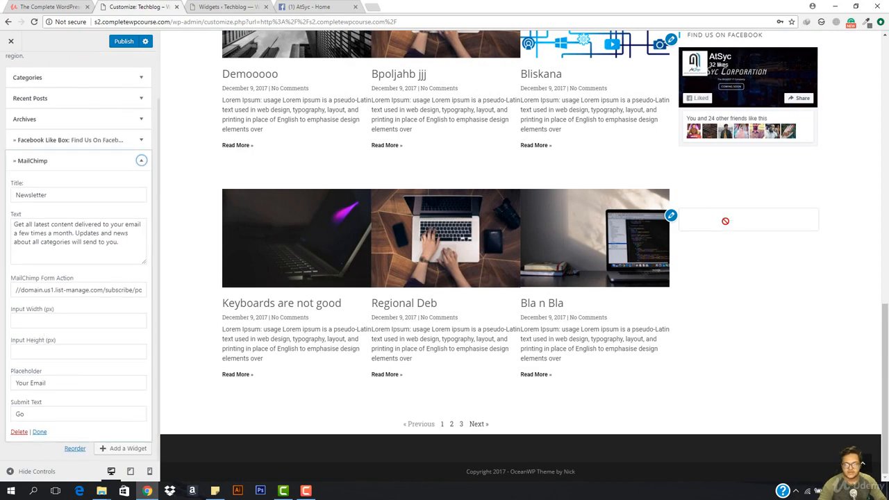
left_click(725, 225)
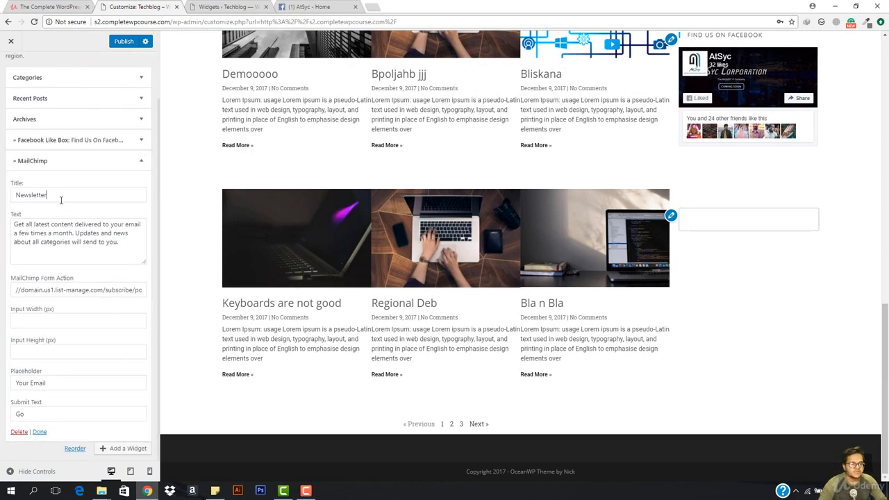
left_click(82, 253)
key("ctrl+a")
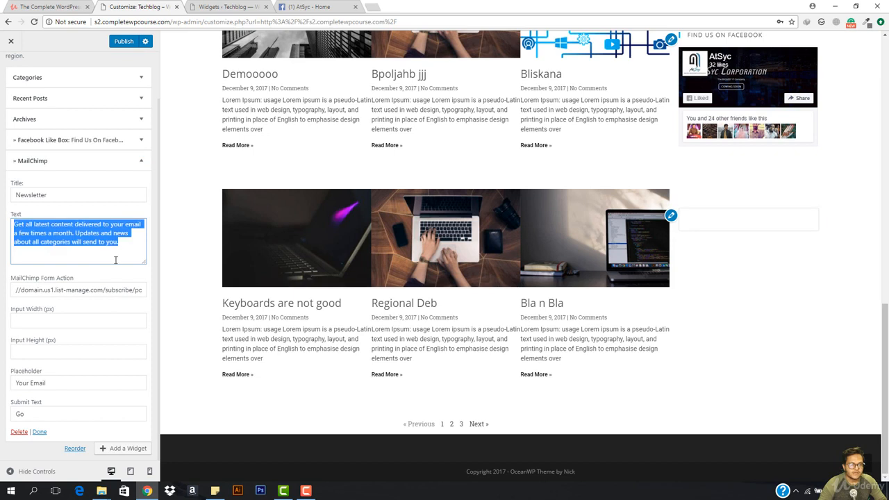
left_click(116, 260)
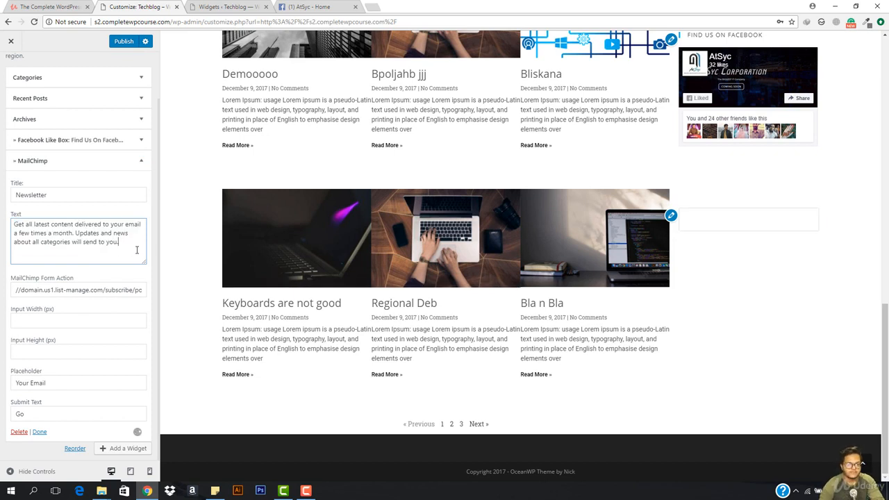
double_click(79, 291)
key("ctrl+a")
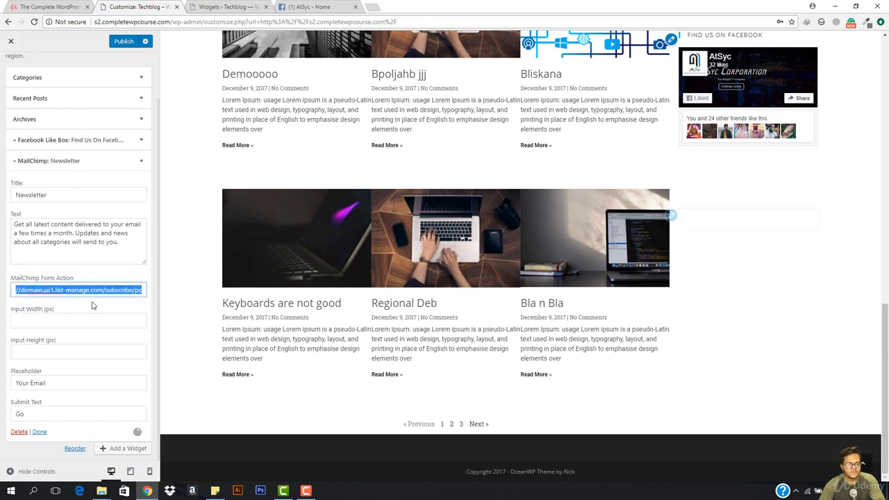
left_click(105, 290)
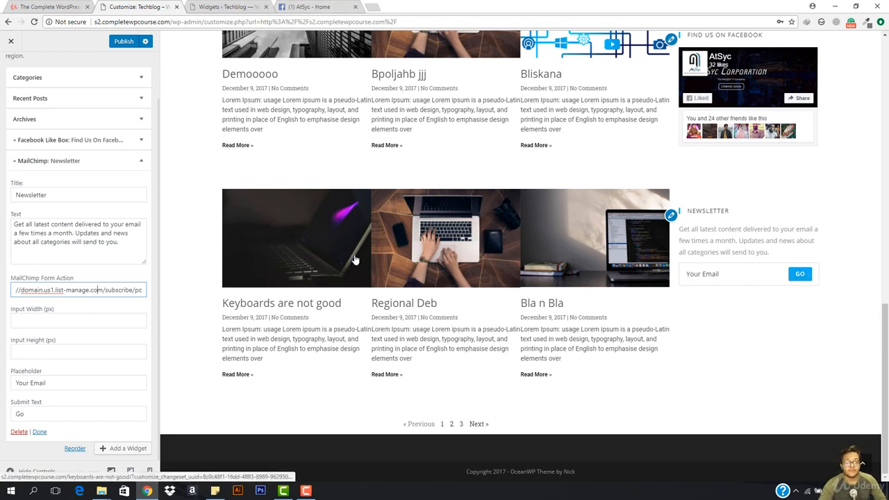
scroll(276, 341, "up", 9)
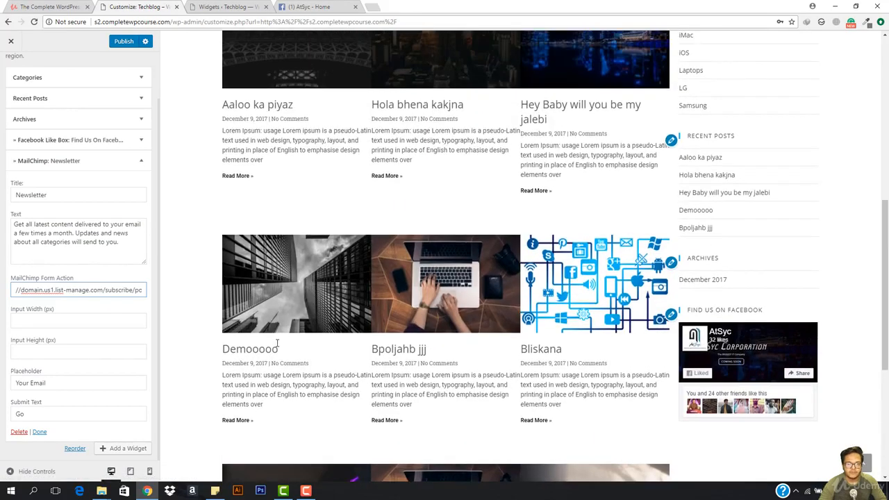
scroll(281, 340, "down", 9)
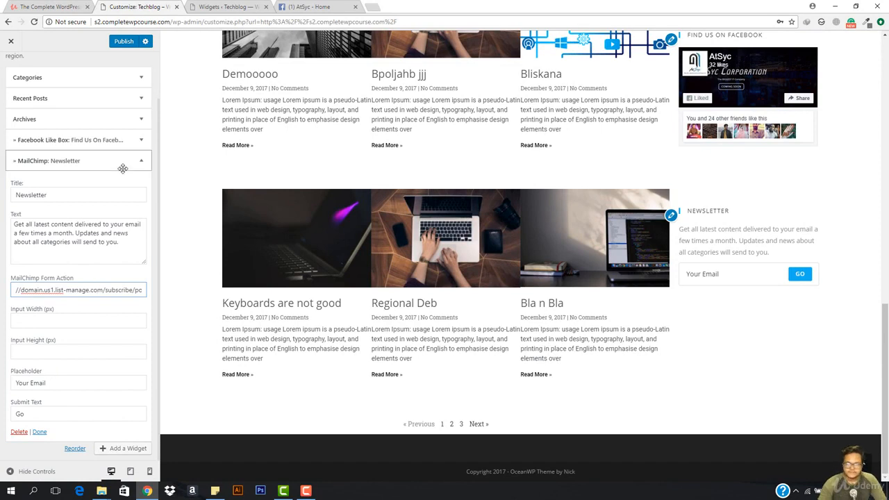
Reopen the Facebook Like Box settings and try heights of 200 px and 180 px in the preview
left_click(141, 139)
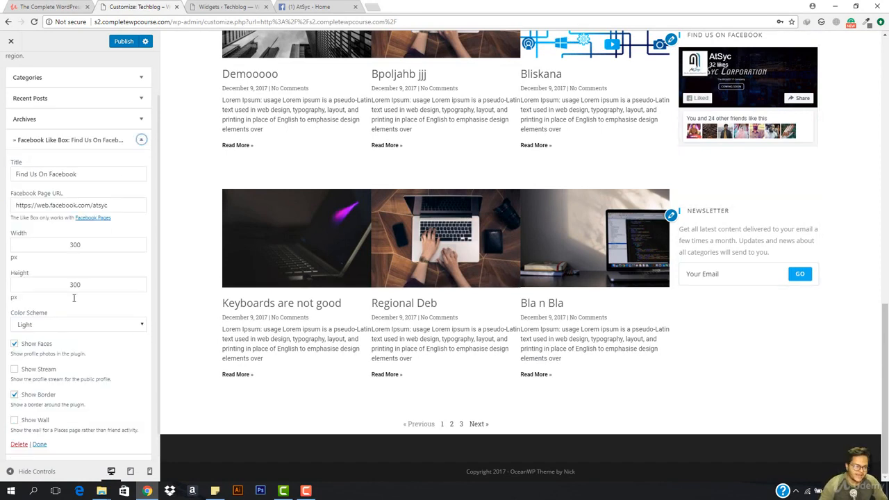
scroll(73, 297, "down", 1)
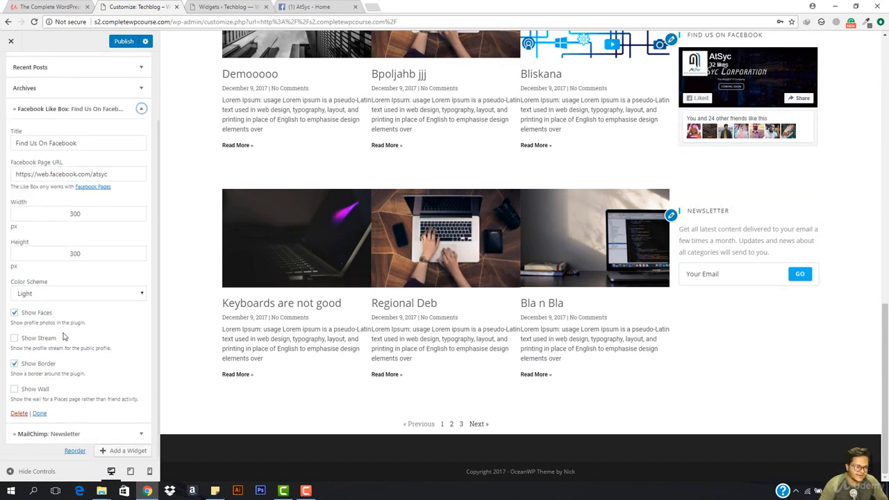
double_click(99, 251)
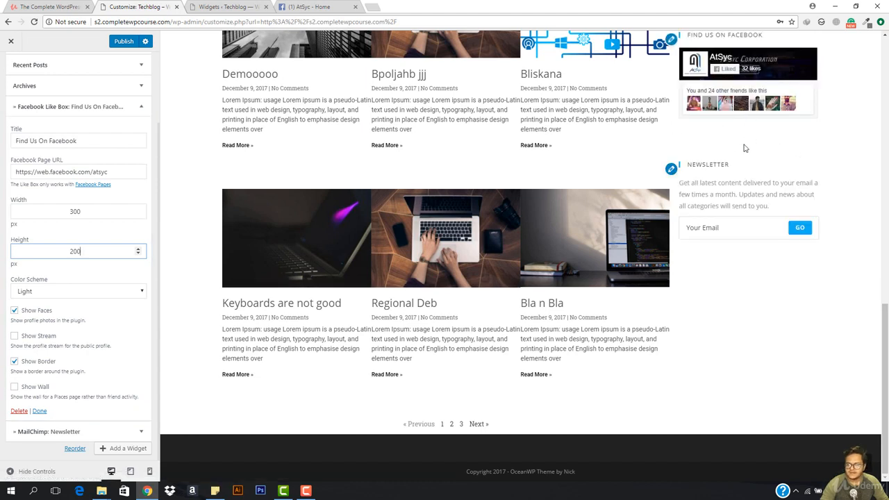
scroll(747, 139, "up", 1)
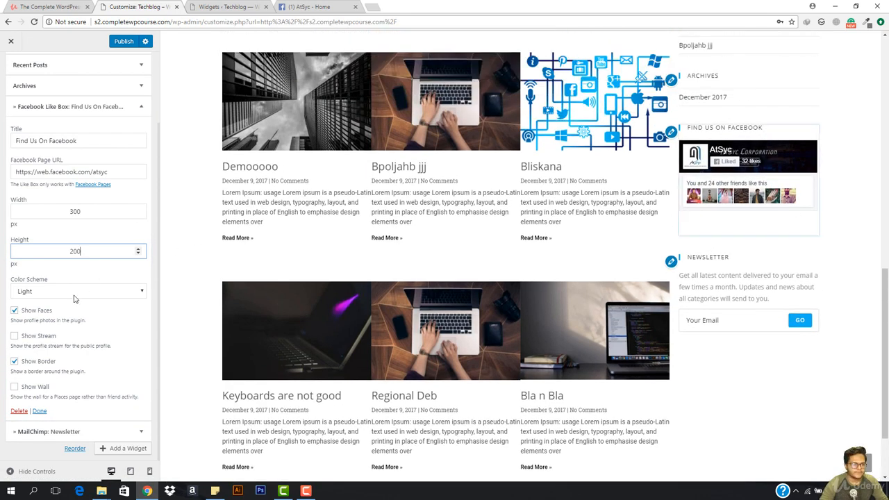
double_click(83, 254)
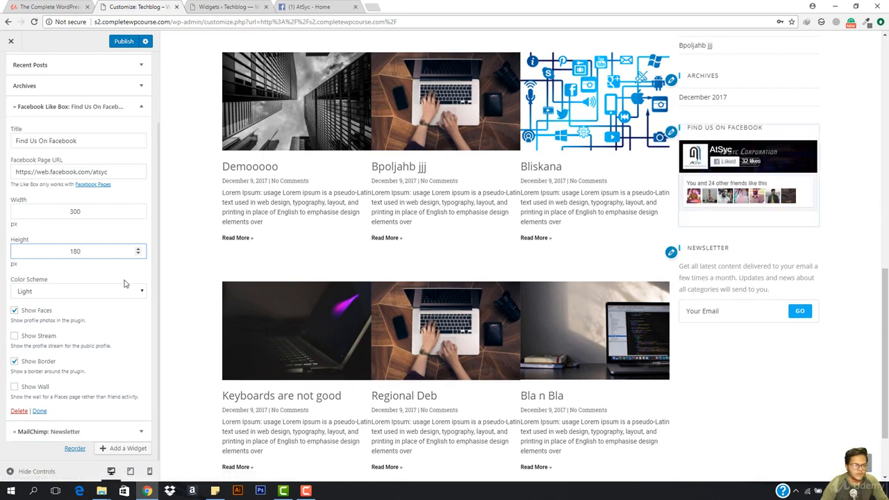
Disable Show Border for the Facebook Like Box, set its height to 250 px, and check the preview
left_click(15, 362)
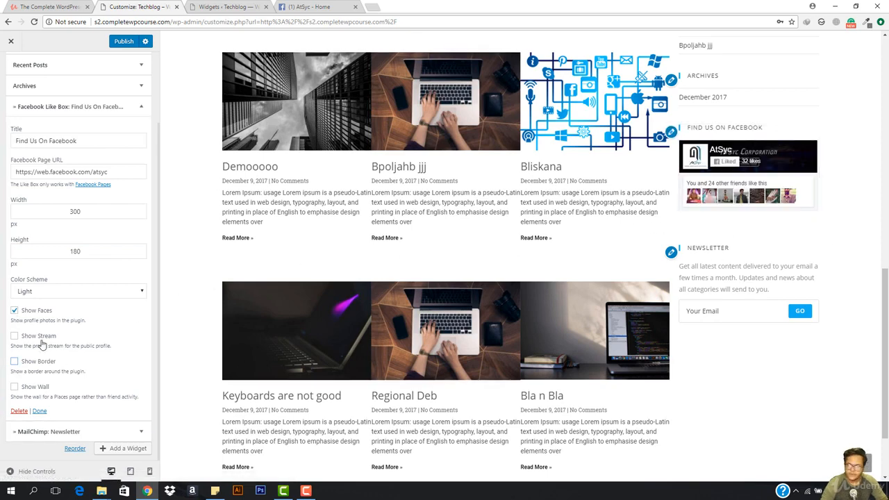
double_click(79, 253)
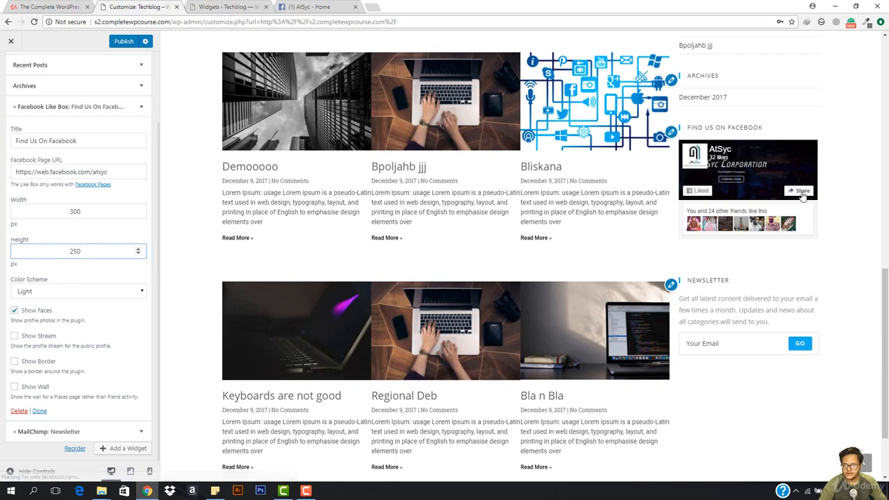
scroll(720, 259, "down", 1)
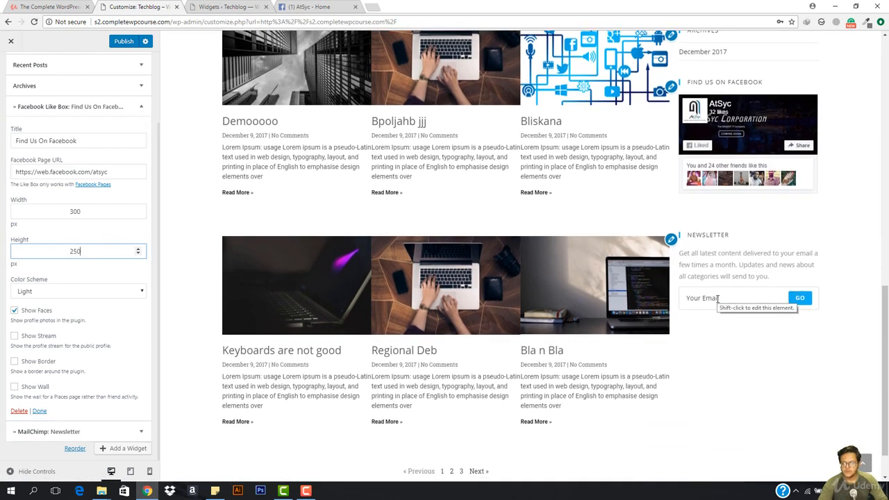
scroll(733, 306, "down", 1)
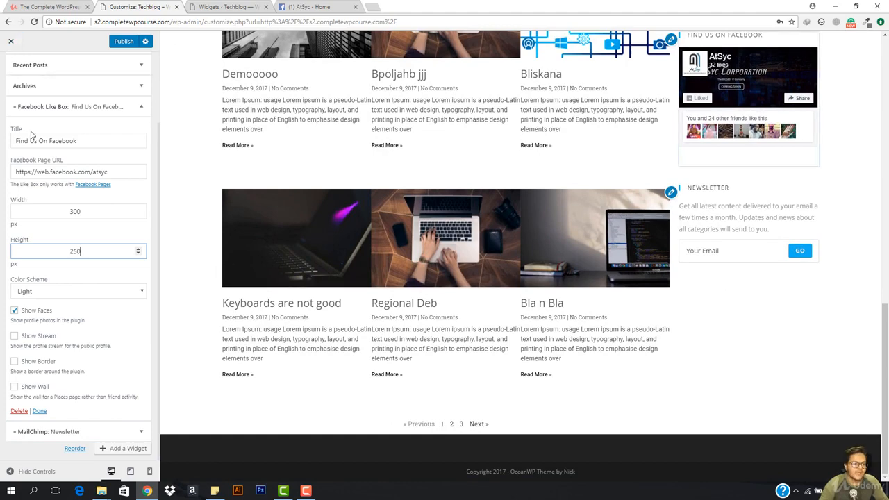
Go back to the list of widget areas, reopen the Right Sidebar, and collapse the Facebook Like Box settings
scroll(33, 135, "up", 3)
left_click(10, 69)
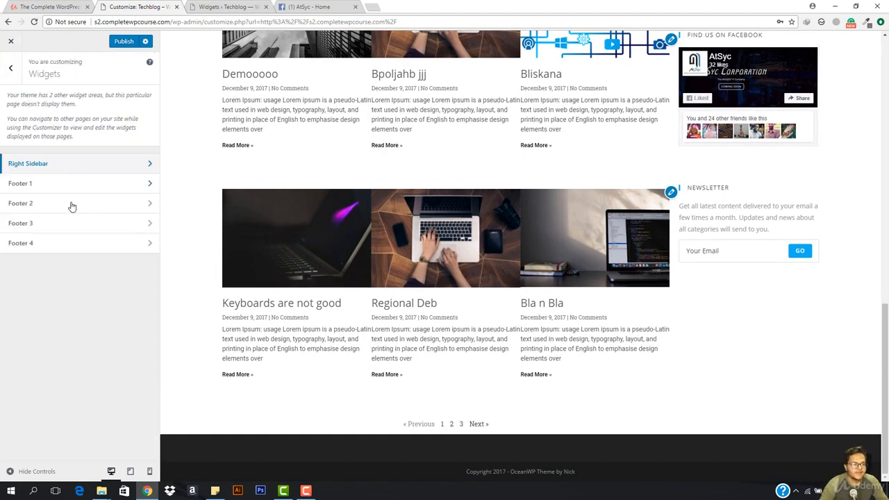
left_click(87, 165)
scroll(102, 188, "down", 2)
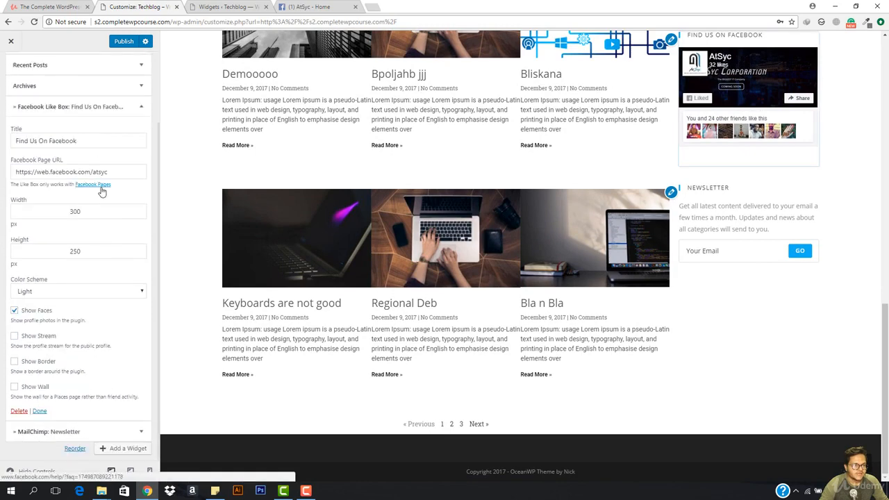
left_click(136, 106)
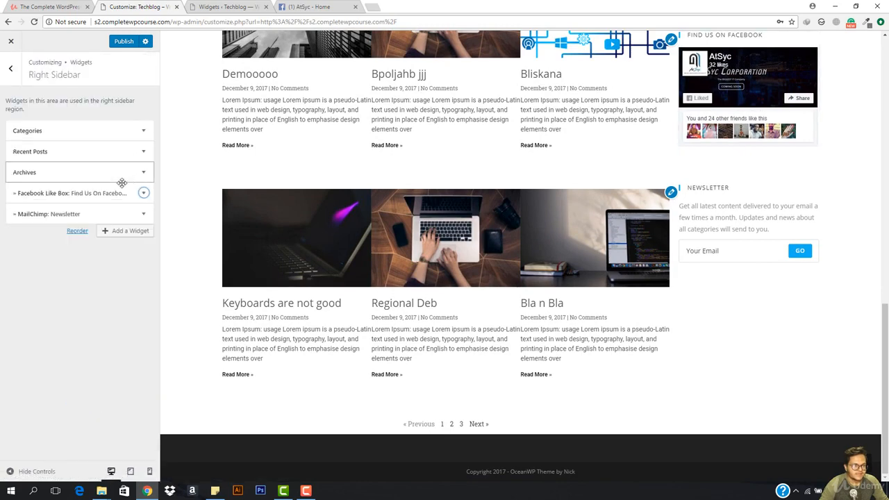
Look through the available widgets and add a Tags Cloud widget to the right sidebar
left_click(119, 233)
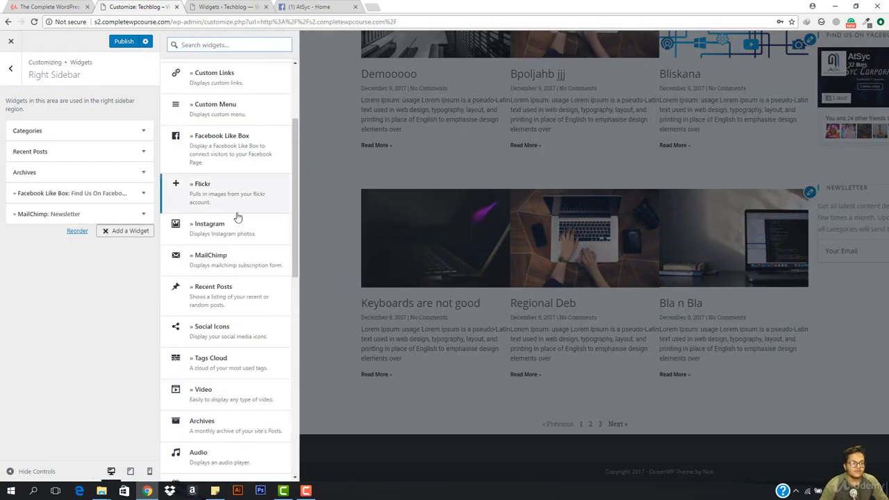
scroll(239, 208, "down", 2)
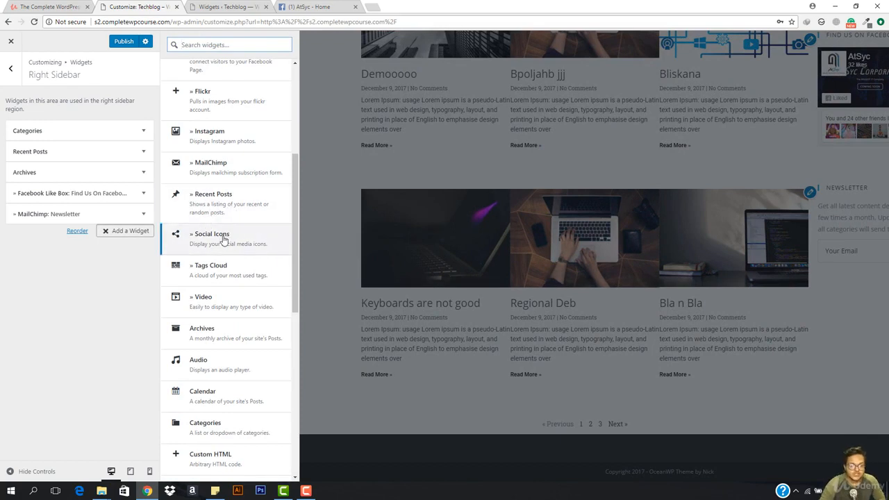
scroll(229, 286, "down", 1)
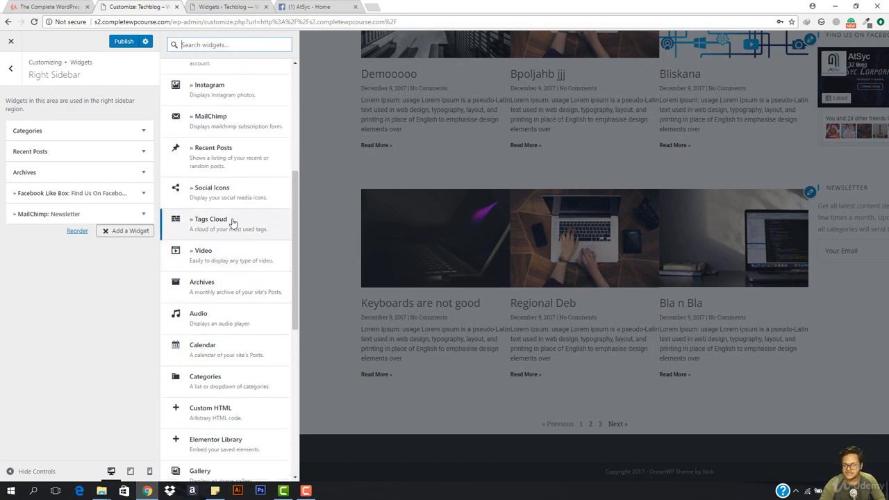
scroll(234, 242, "down", 1)
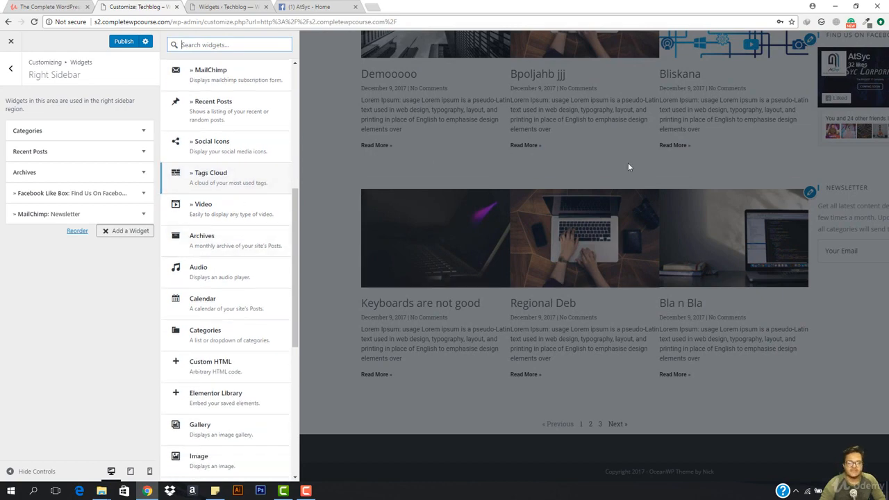
scroll(622, 262, "up", 5)
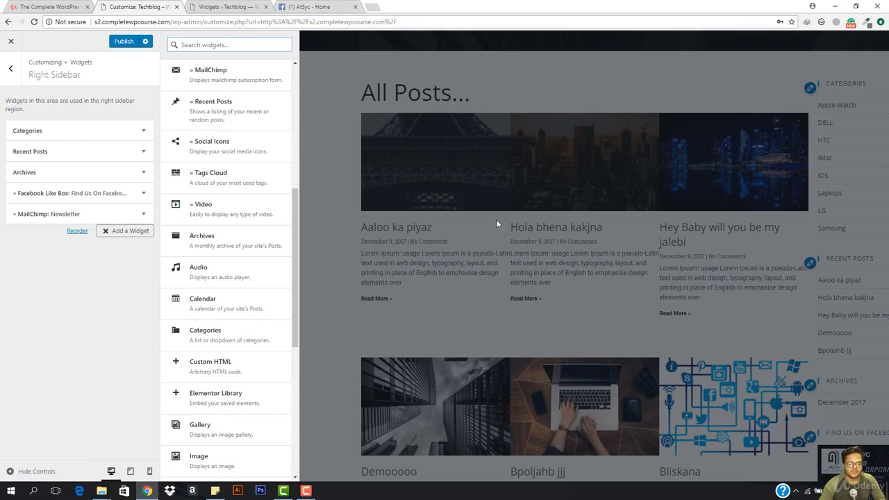
left_click(312, 6)
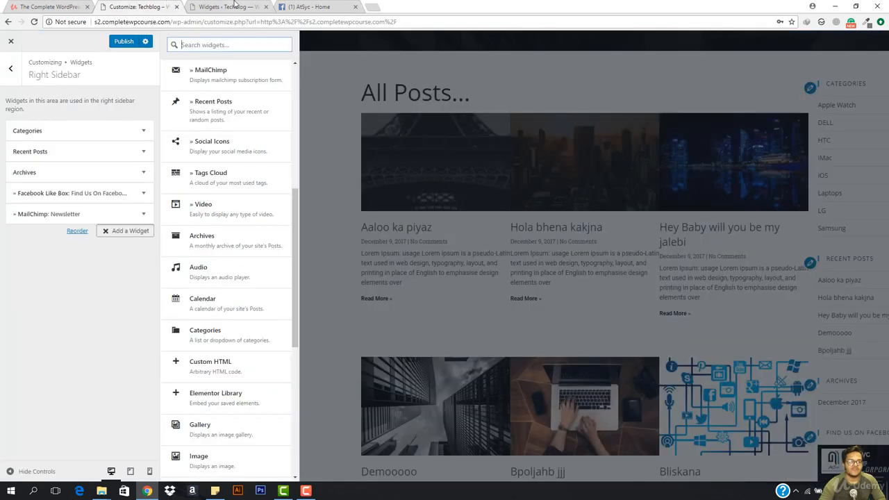
left_click(139, 6)
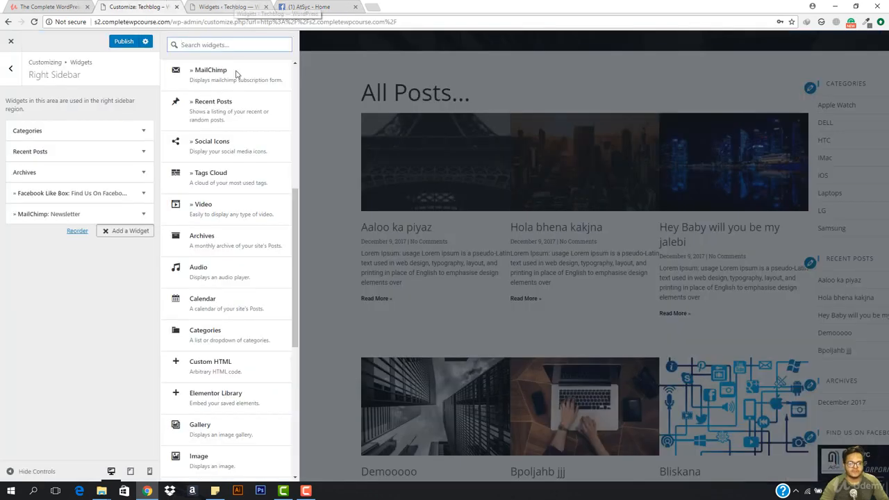
left_click(229, 178)
scroll(51, 311, "down", 2)
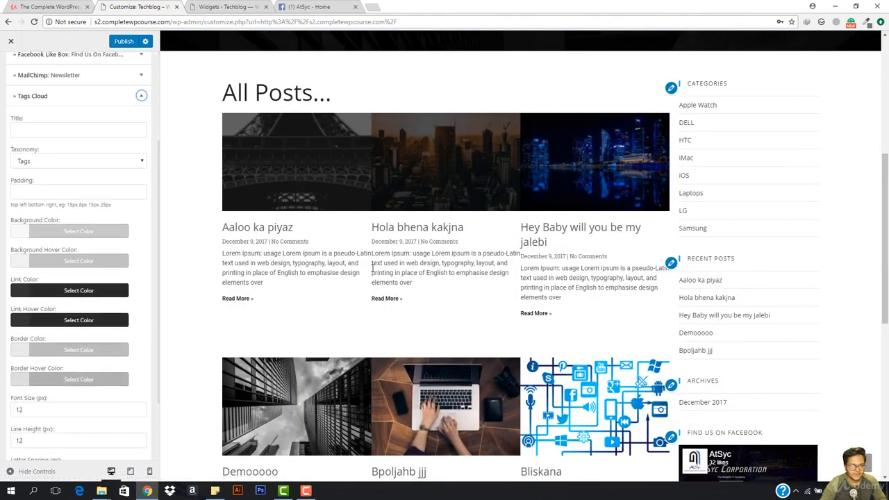
Try the Categories taxonomy for the Tags Cloud widget and check the sidebar preview
scroll(762, 287, "down", 3)
scroll(761, 287, "down", 3)
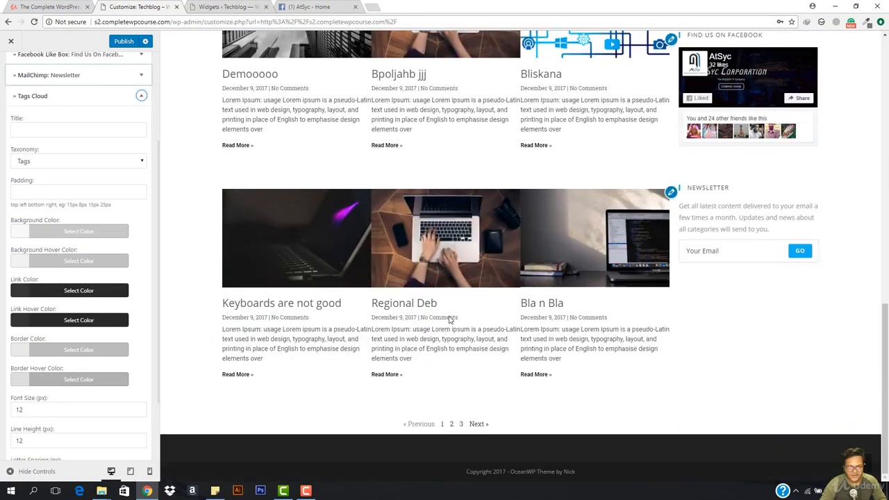
left_click(78, 126)
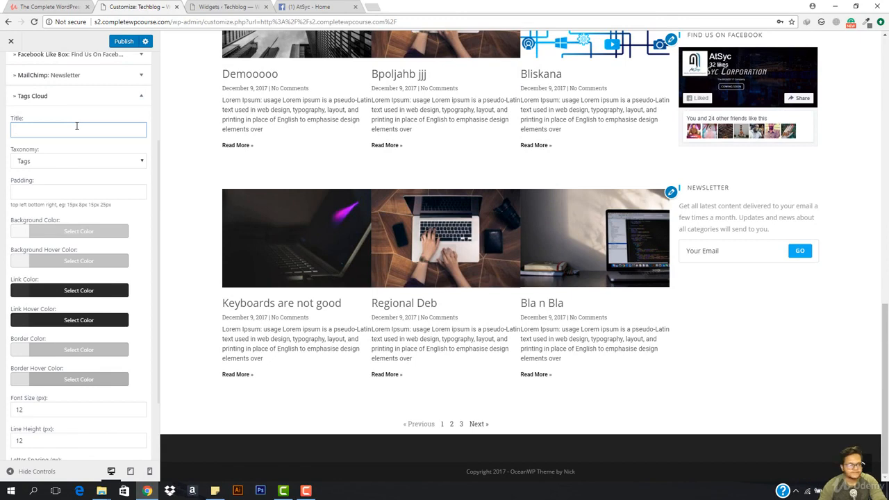
left_click(75, 162)
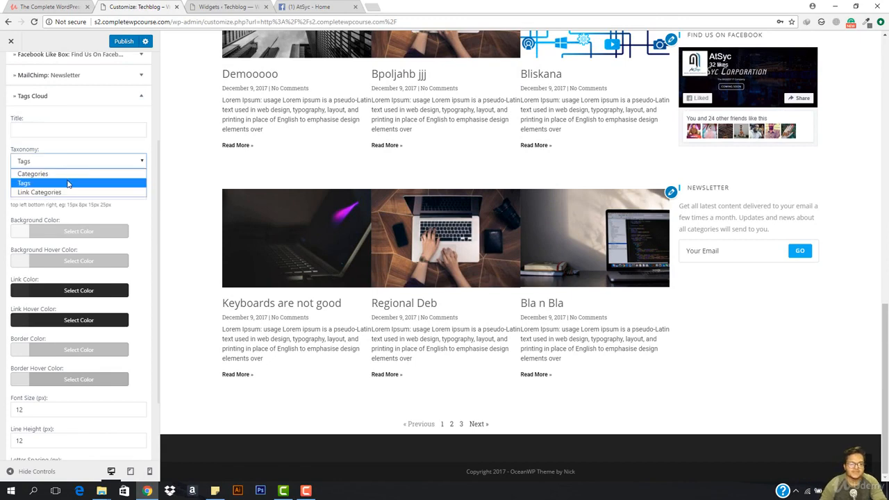
left_click(63, 174)
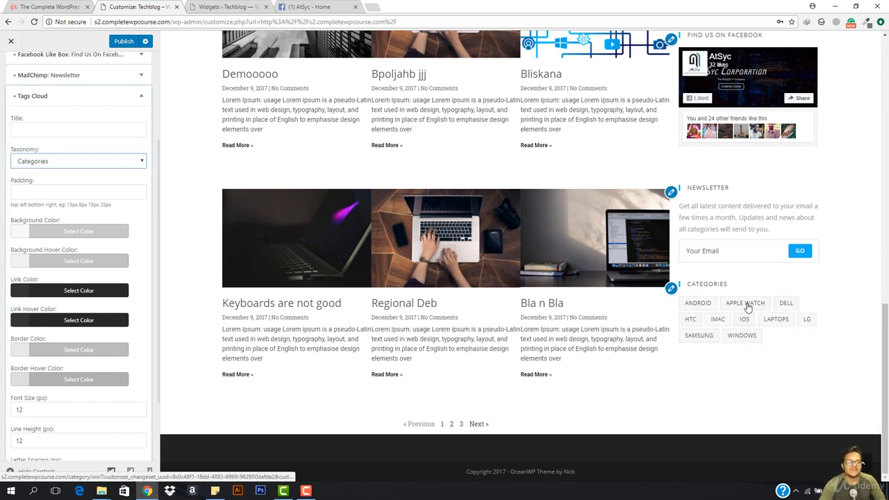
Set the Tags Cloud widget's taxonomy back to Tags and publish the customizer changes
left_click(115, 160)
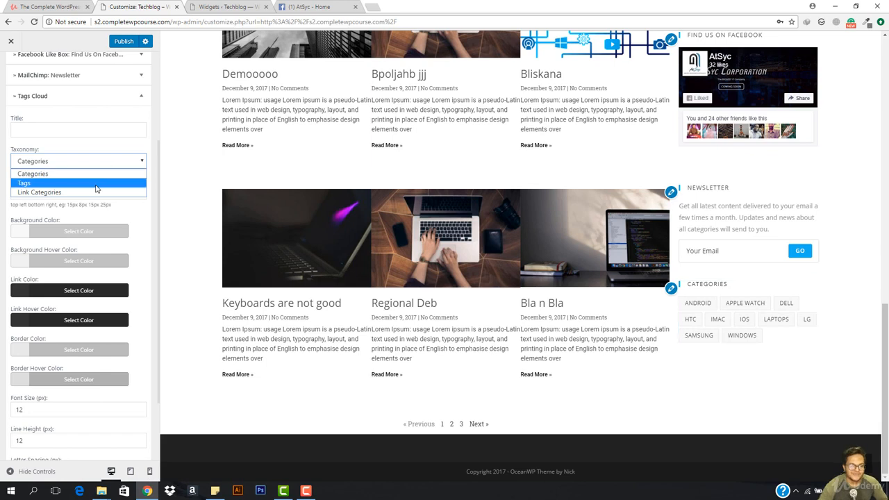
left_click(96, 182)
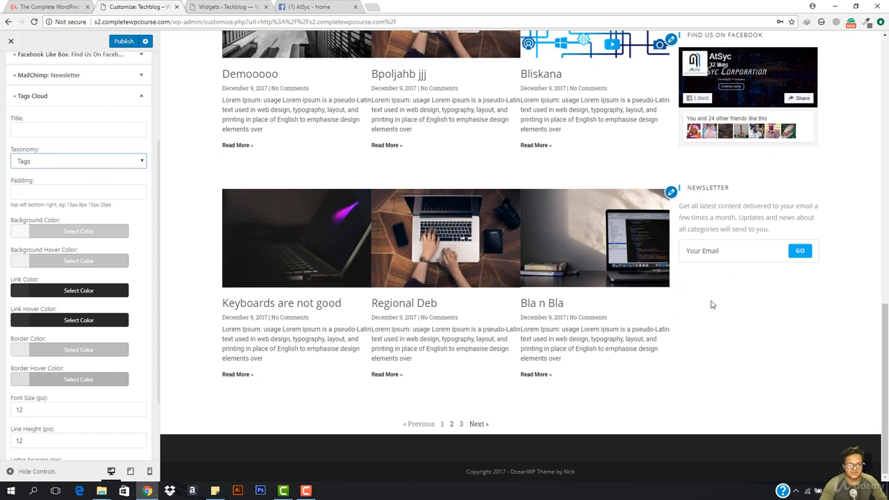
scroll(52, 232, "down", 2)
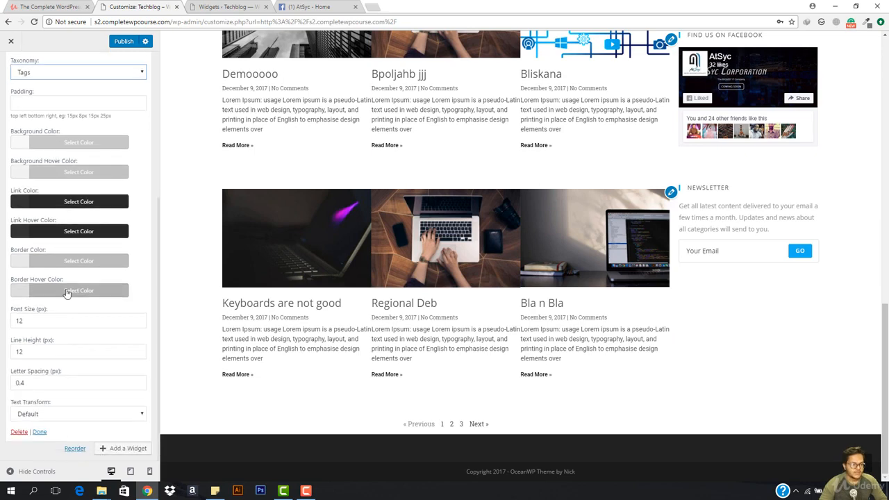
left_click(123, 41)
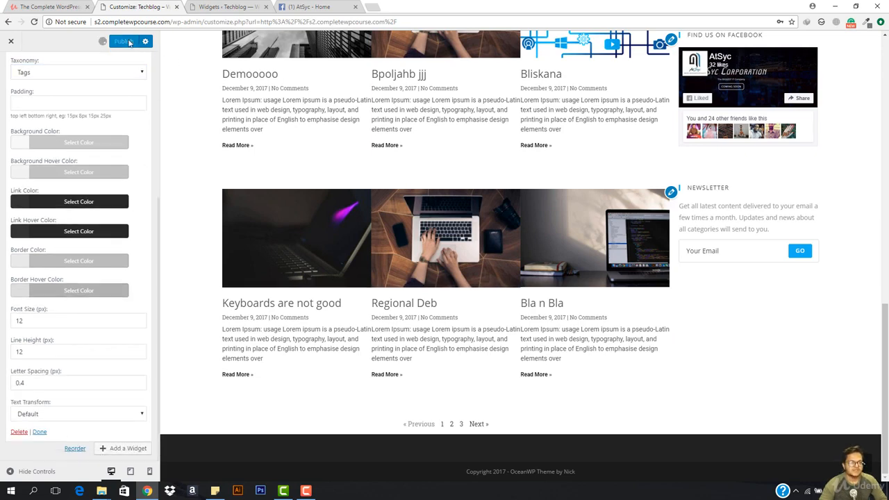
Visit the Techblog site in the Widgets browser tab, view the Dell is amazing post, and open it for editing
left_click(224, 6)
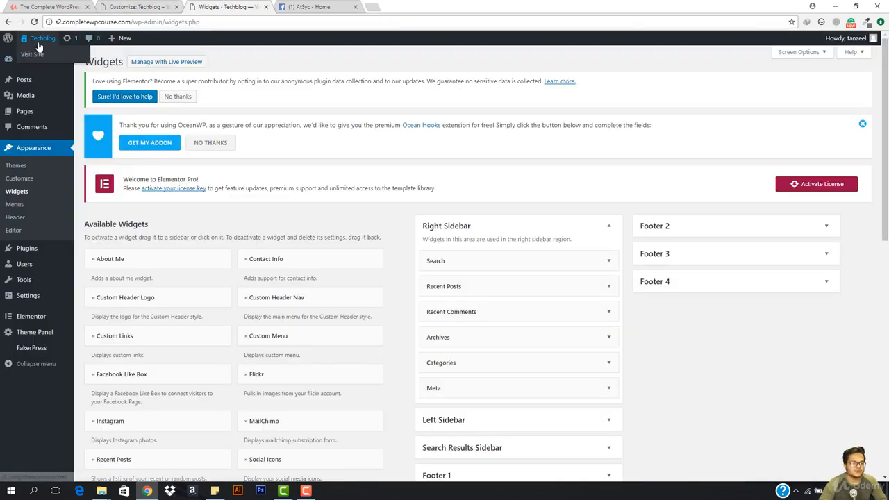
mouse_move(40, 37)
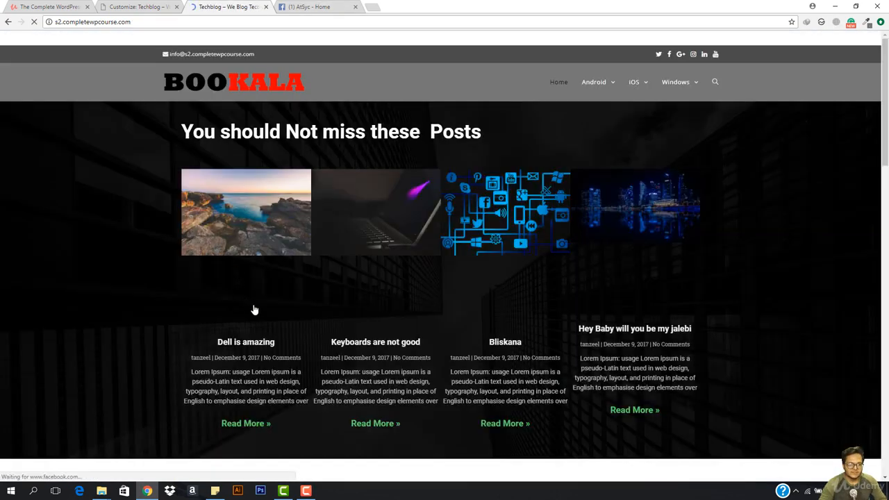
scroll(255, 309, "down", 2)
left_click(258, 170)
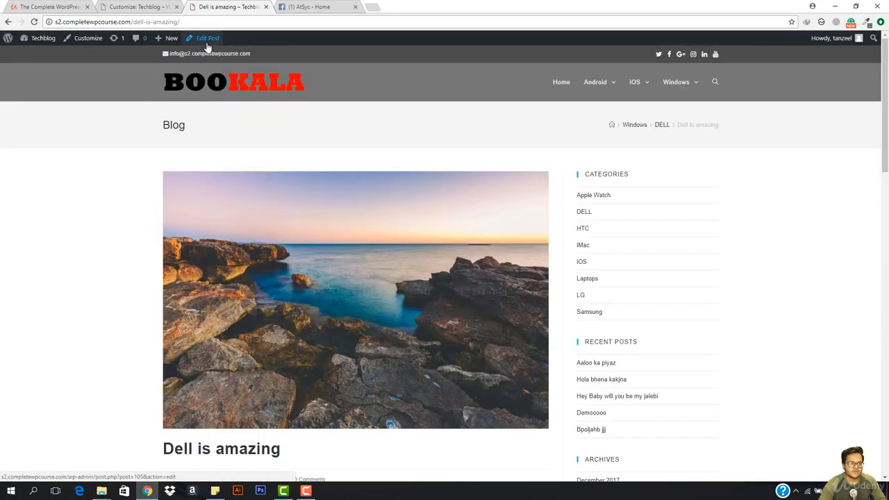
left_click(207, 40)
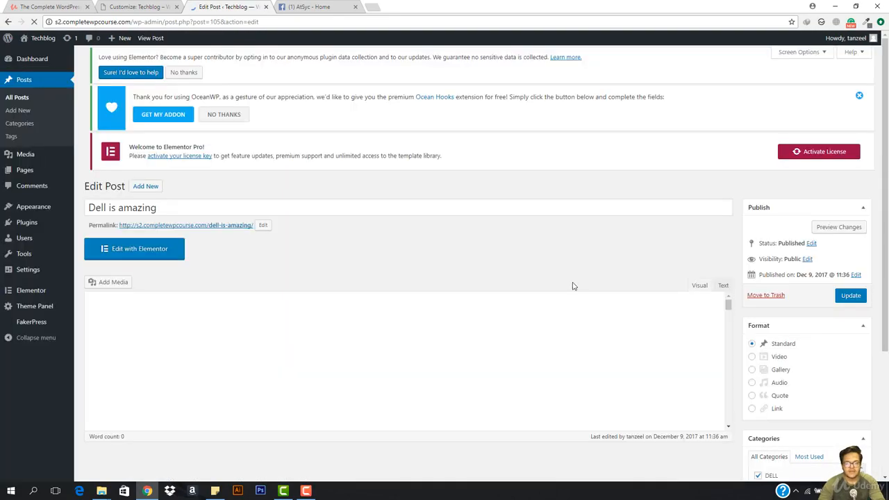
Add the tags dell, news, amazing and best company to the Dell is amazing post and update it
scroll(823, 414, "down", 5)
scroll(819, 414, "down", 3)
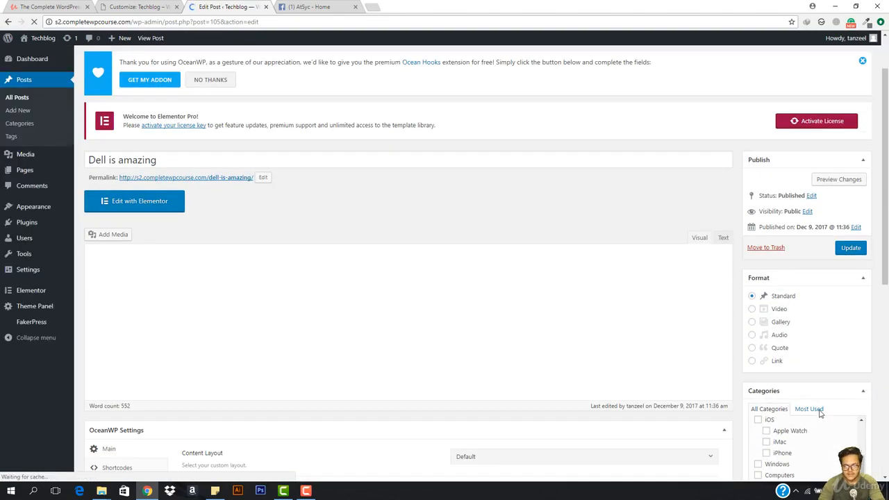
scroll(800, 394, "down", 6)
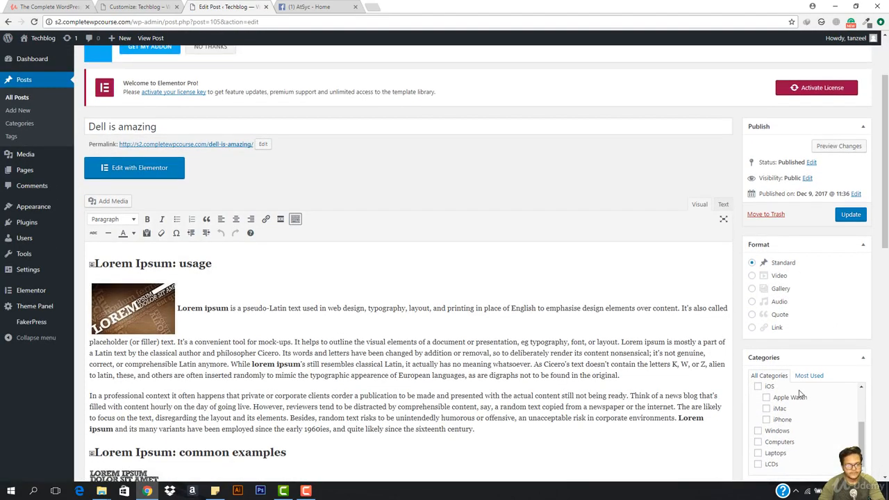
left_click(783, 198)
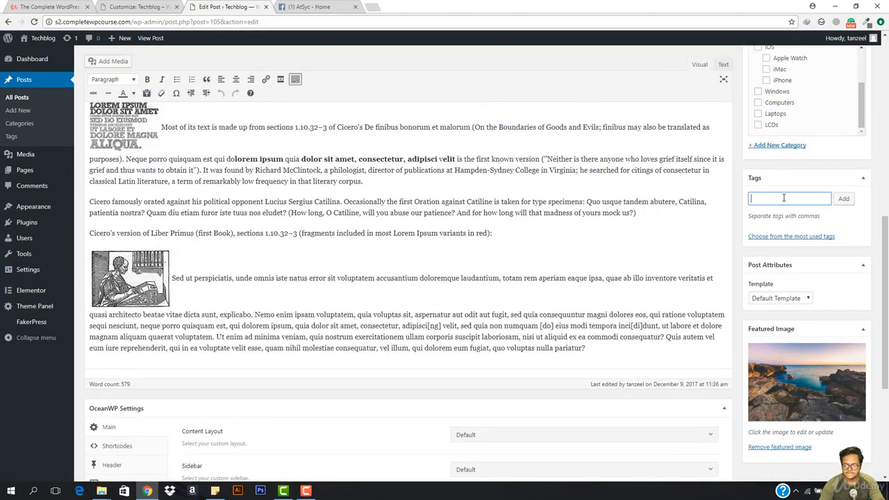
type("dee")
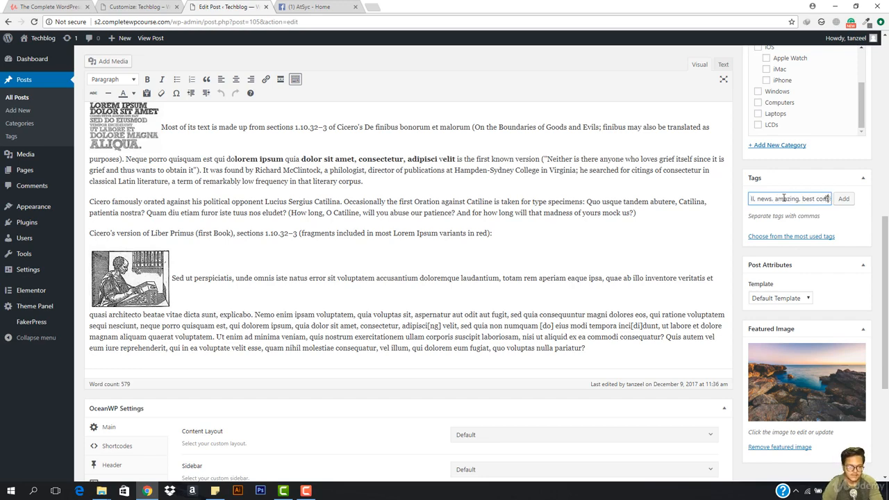
type("pany")
key("Return")
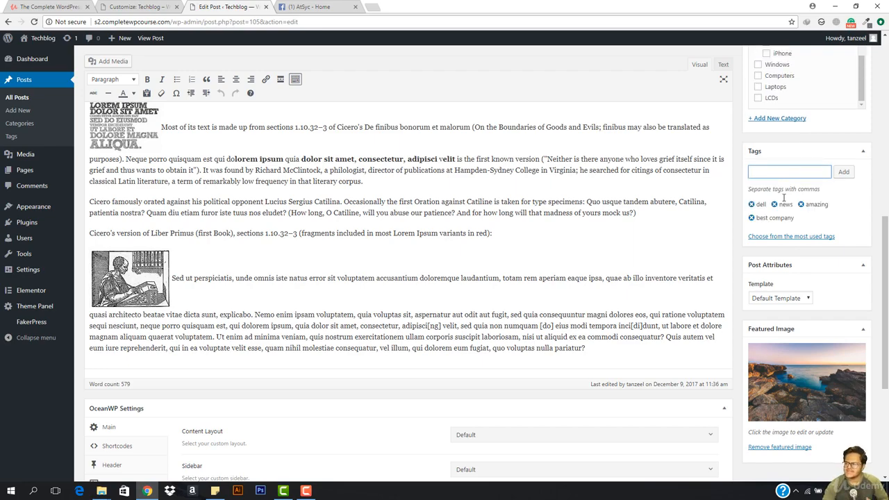
scroll(777, 238, "up", 10)
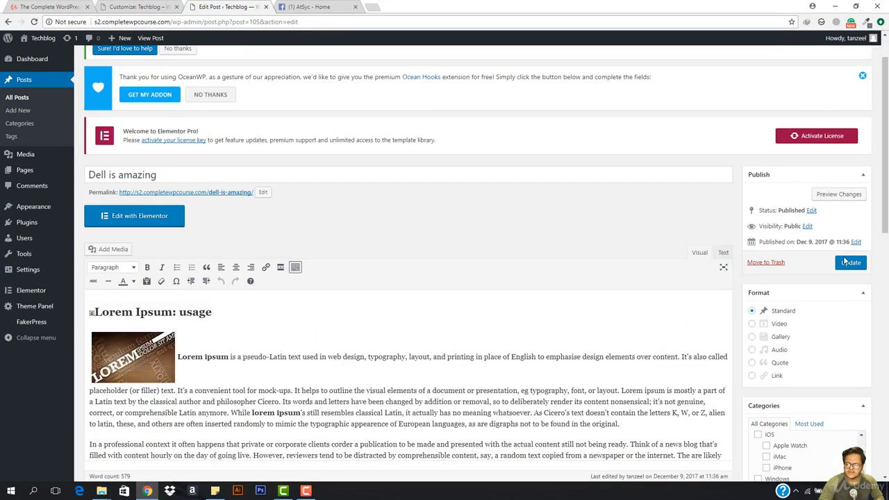
left_click(847, 262)
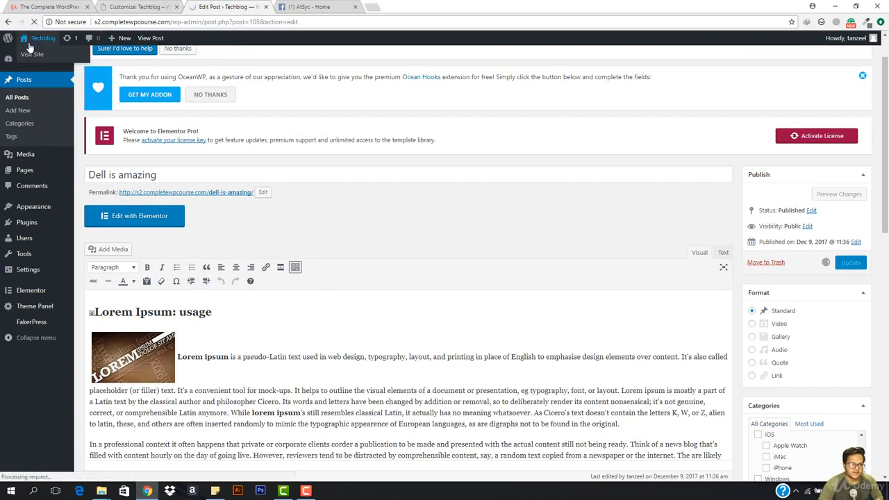
Return to the customizer's browser tab and reload the page for the Techblog site
left_click(142, 7)
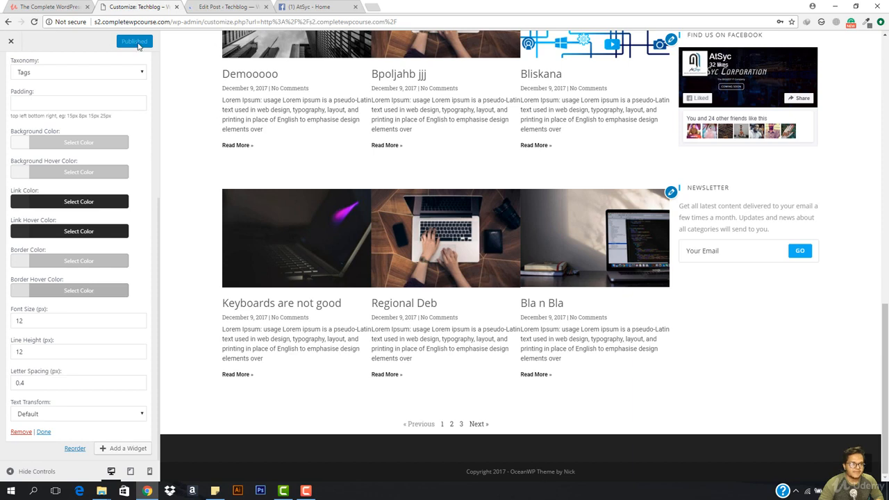
left_click(287, 20)
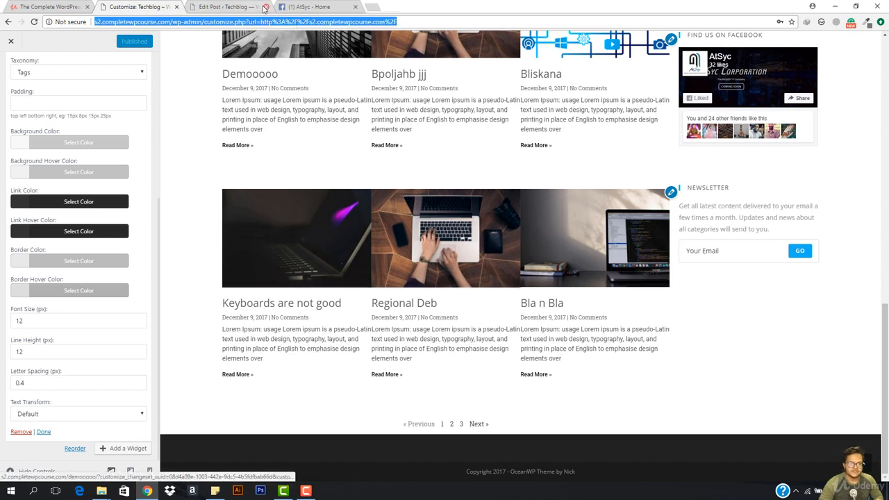
key("Return")
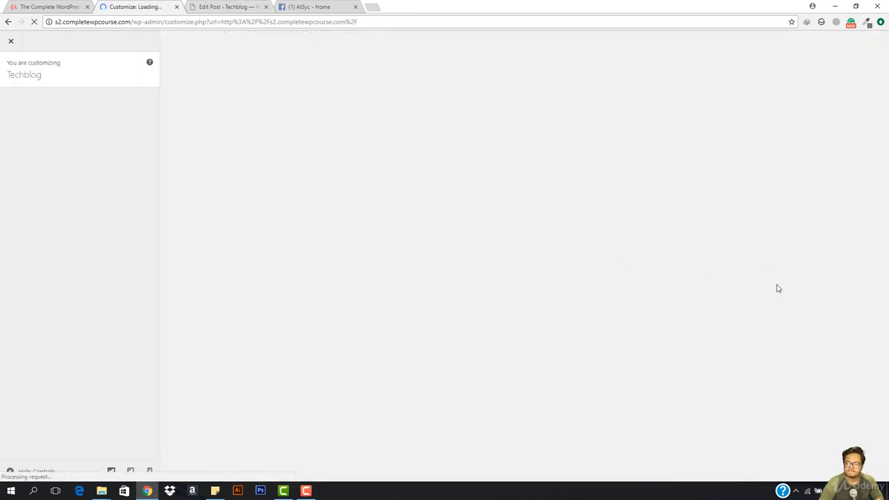
Visit the live site, open the best company tag from the sidebar, and view the Dell is amazing post listed there
left_click(233, 6)
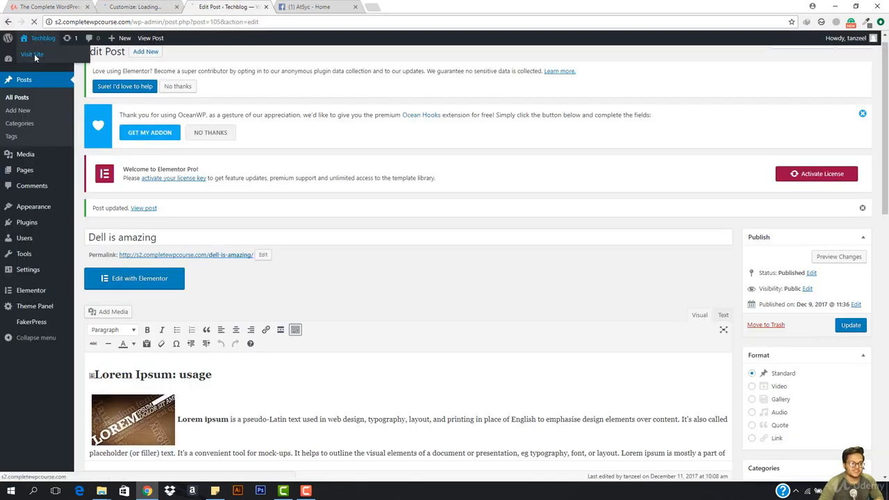
left_click(34, 54)
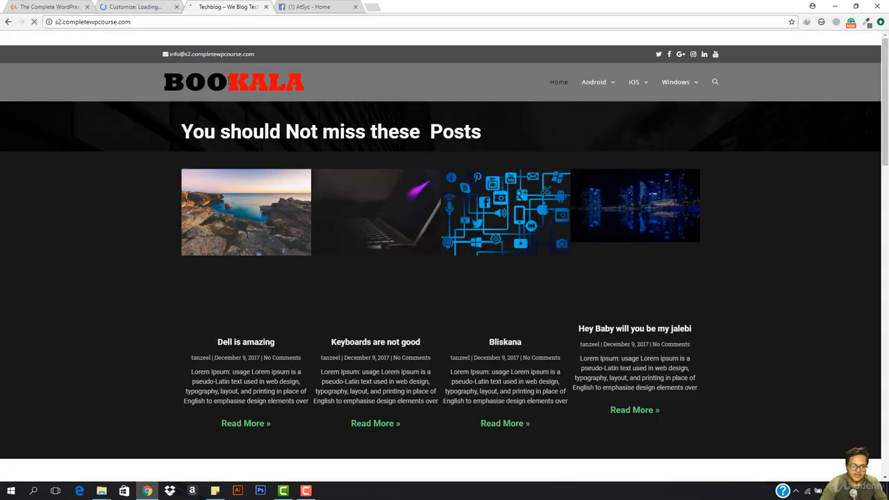
scroll(651, 258, "down", 10)
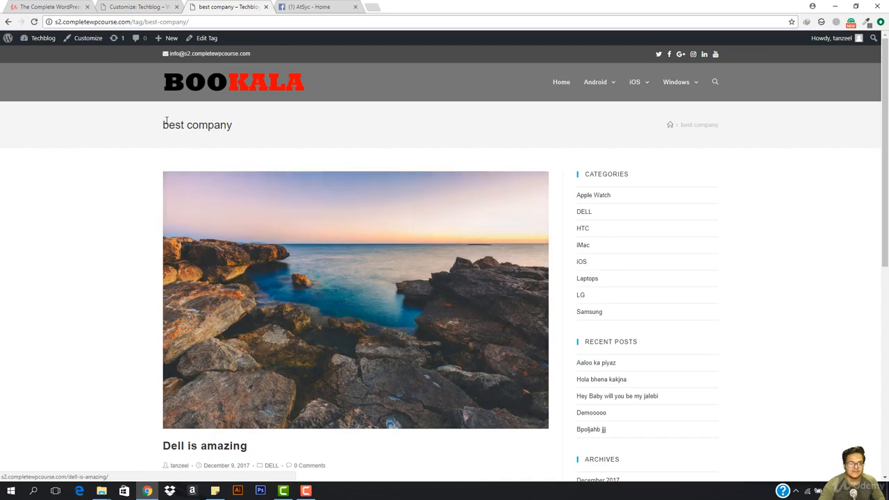
scroll(278, 237, "down", 4)
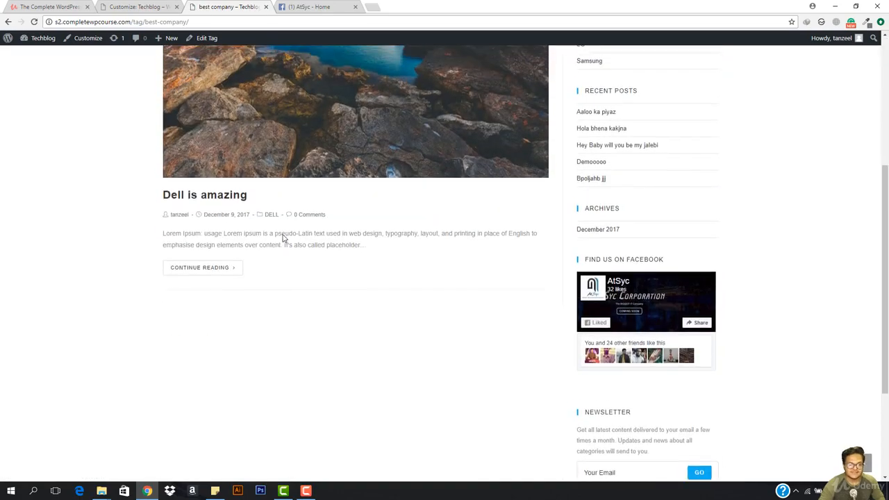
scroll(283, 238, "up", 2)
left_click(194, 345)
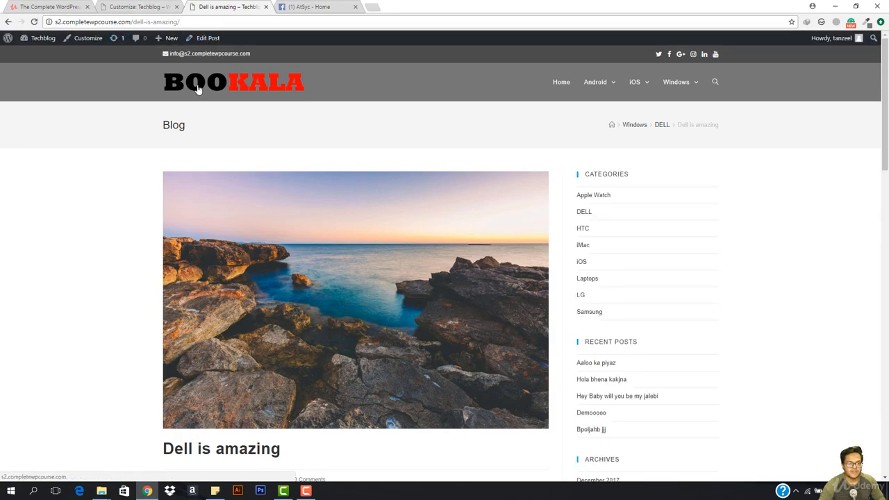
Back in the customizer, check the tags in the preview, open the Right Sidebar widgets, and collapse the Tags Cloud settings
left_click(155, 7)
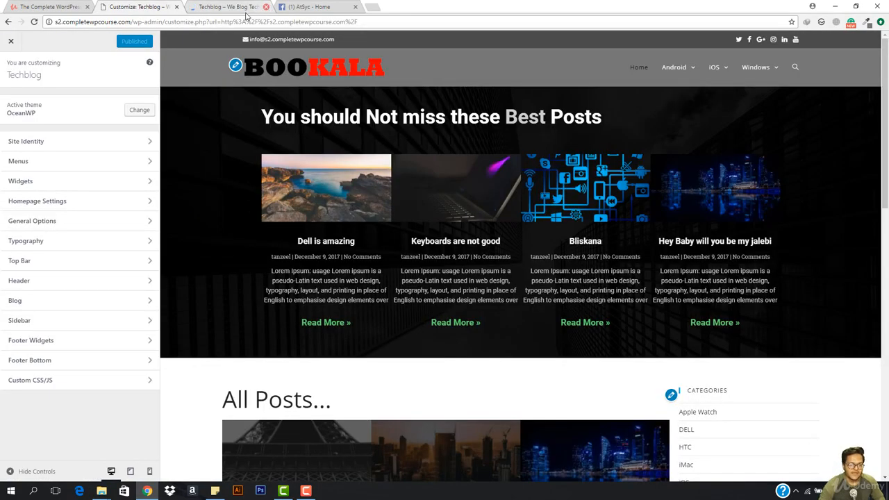
scroll(556, 292, "down", 10)
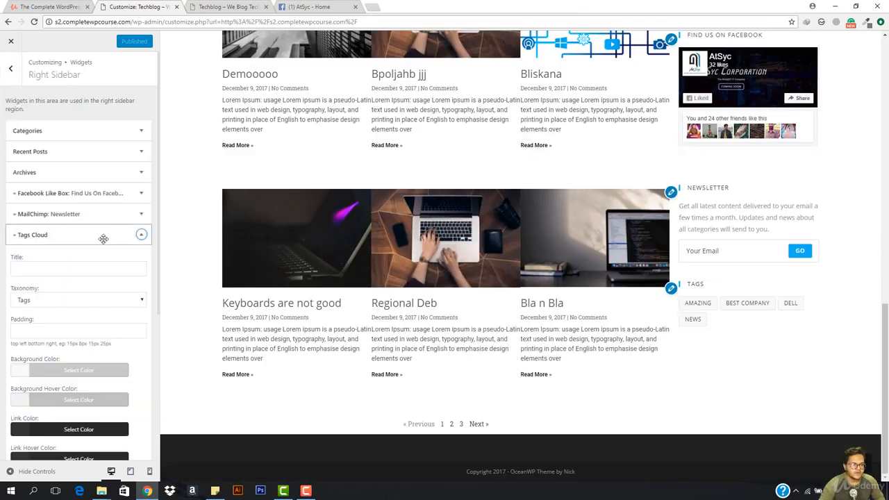
left_click(139, 237)
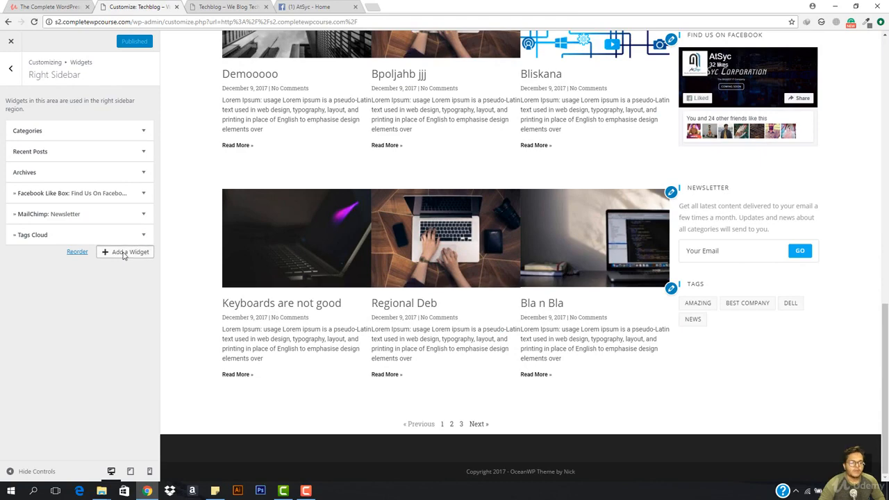
Look through the widgets available to add to the Right Sidebar, and return to the list of widget areas without adding one
left_click(122, 253)
scroll(198, 278, "down", 3)
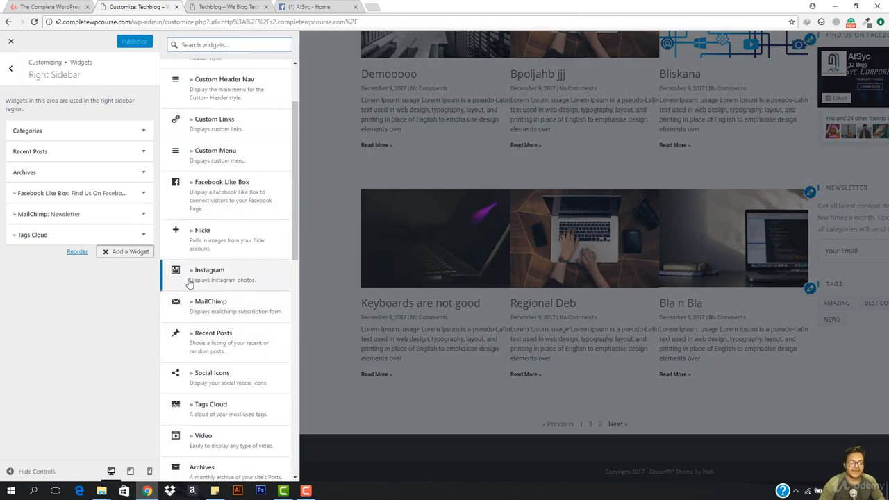
scroll(191, 281, "down", 3)
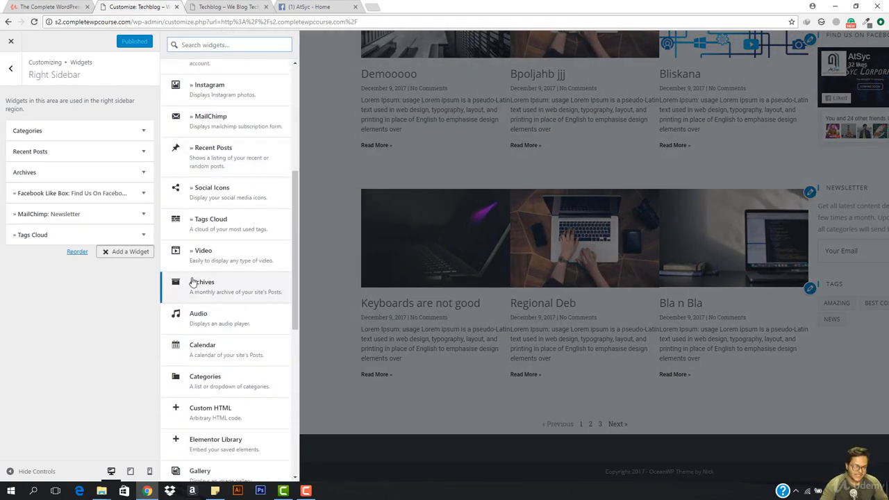
scroll(209, 292, "down", 3)
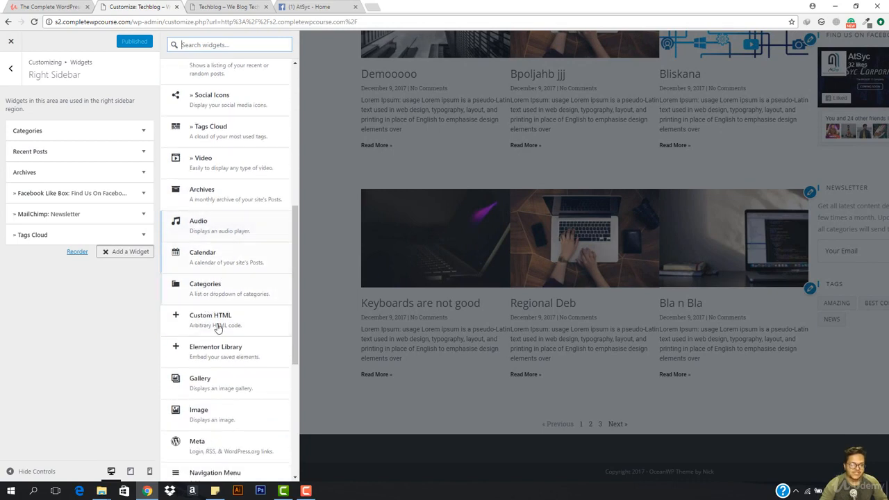
scroll(215, 341, "down", 3)
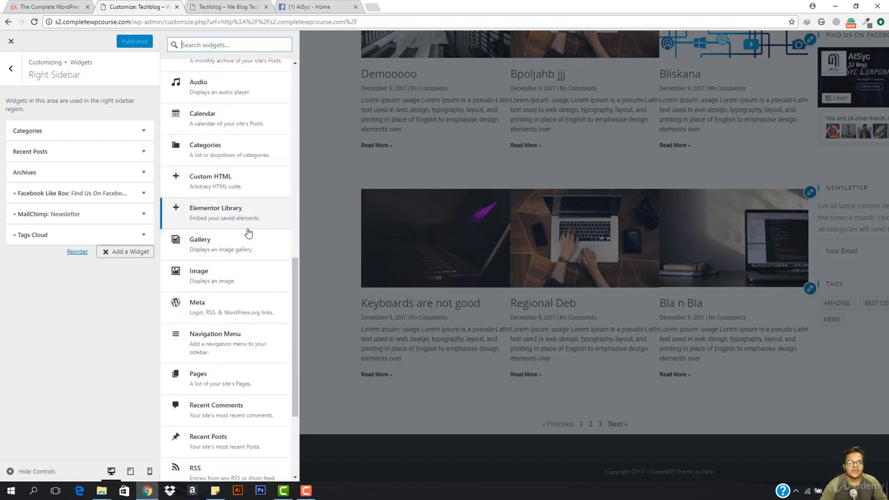
scroll(240, 229, "down", 1)
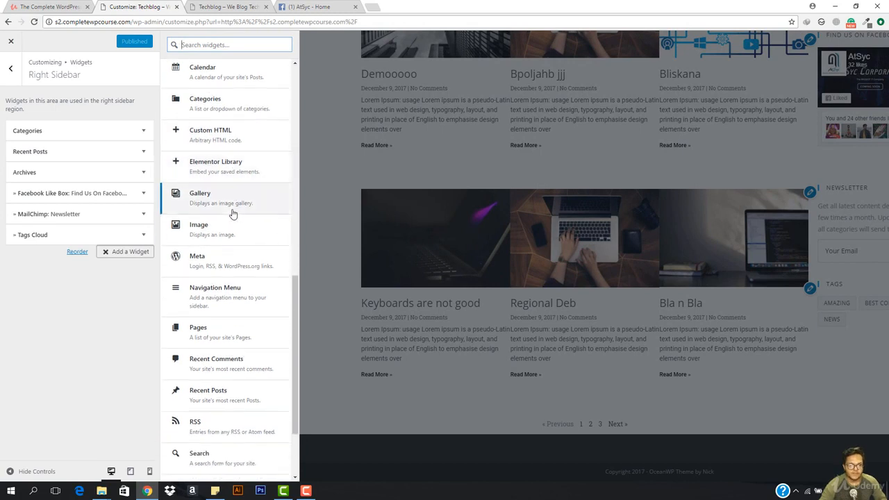
scroll(229, 250, "down", 1)
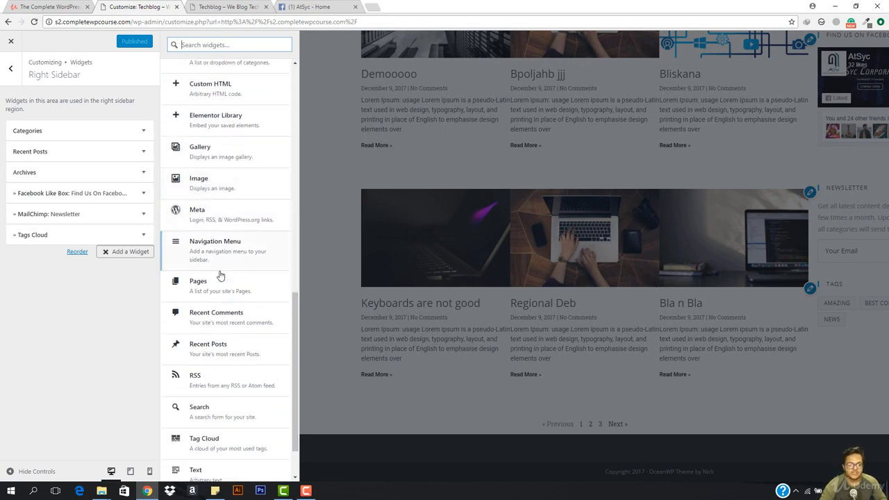
scroll(219, 278, "down", 1)
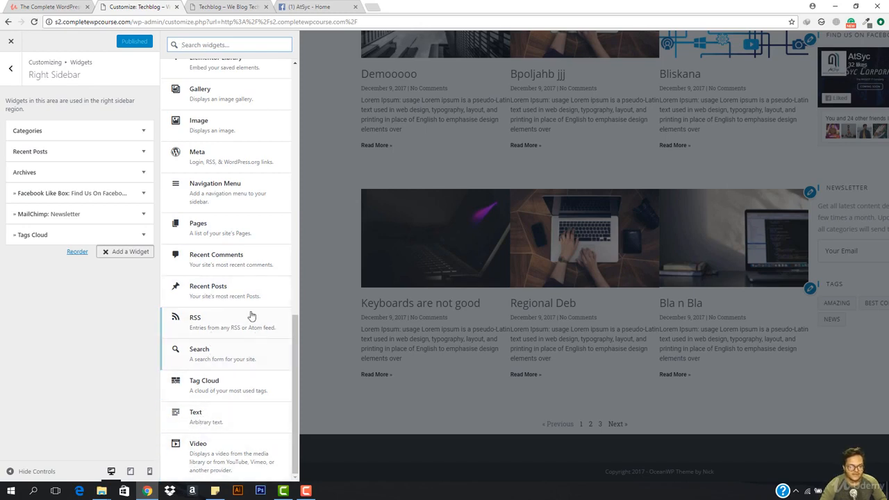
scroll(763, 322, "up", 3)
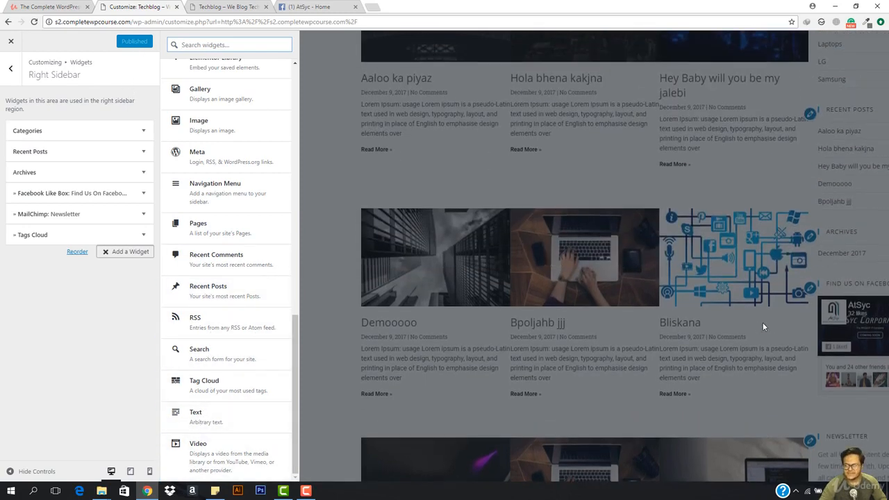
left_click(10, 67)
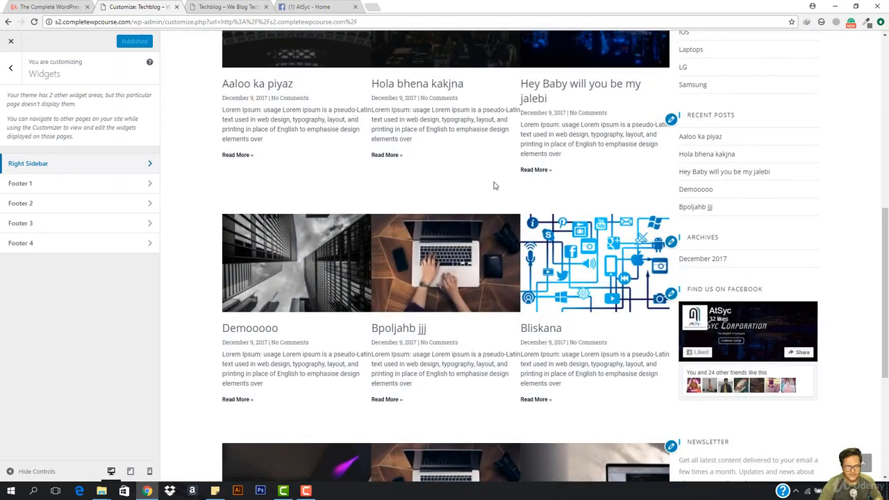
Review the homepage preview from header to footer, including the Android and Windows submenus, the post sections and the sidebar
scroll(494, 184, "up", 10)
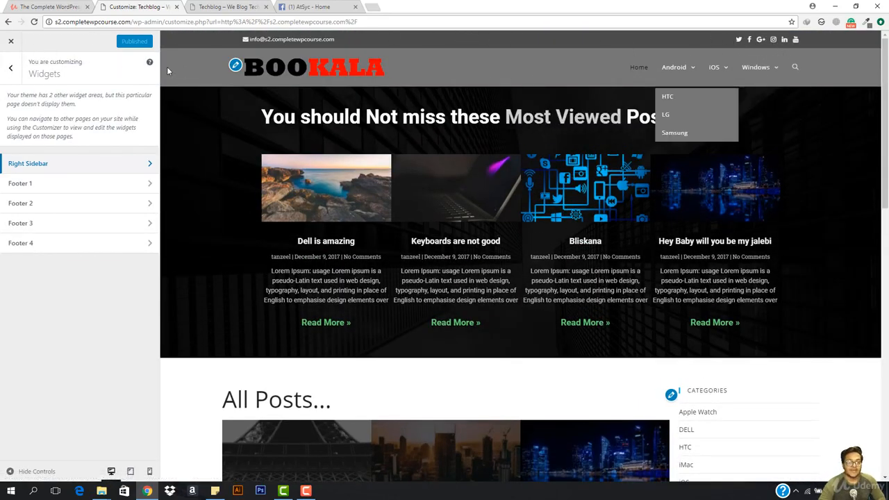
mouse_move(673, 66)
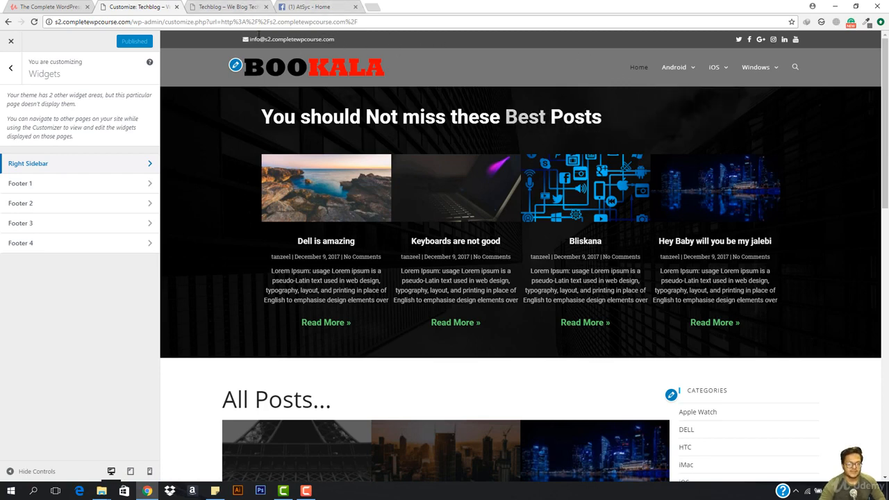
scroll(605, 199, "down", 10)
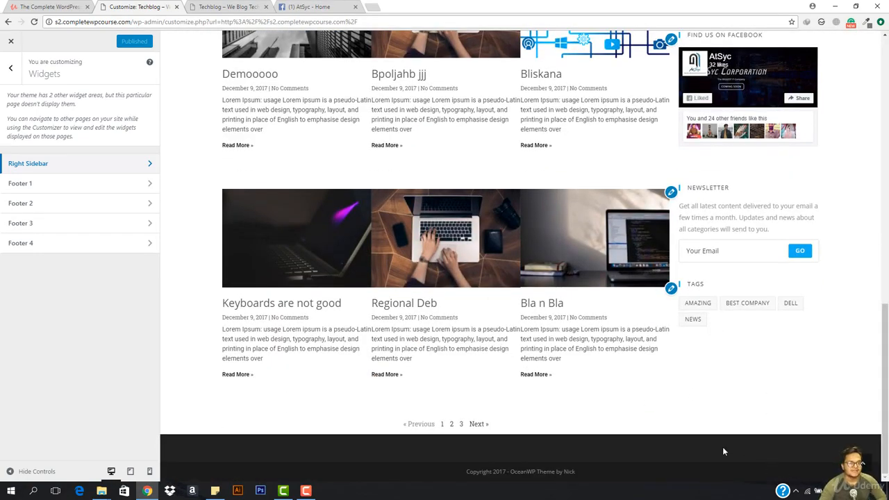
scroll(724, 452, "up", 15)
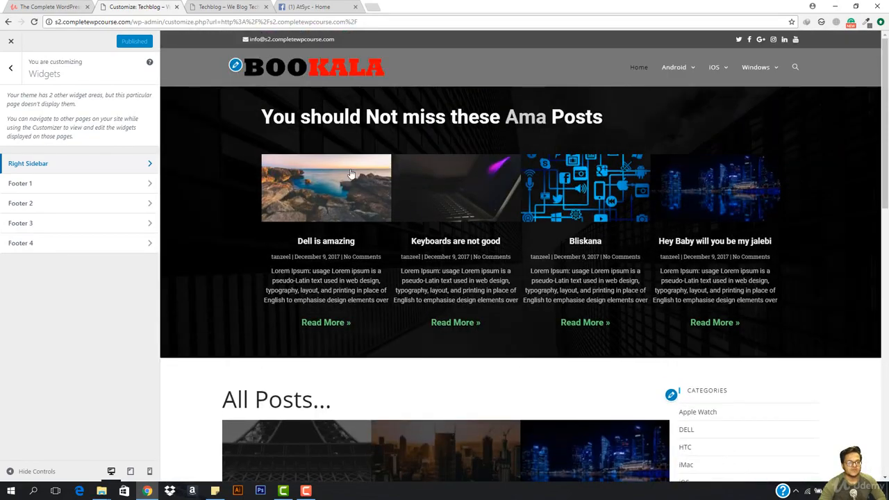
scroll(677, 387, "down", 10)
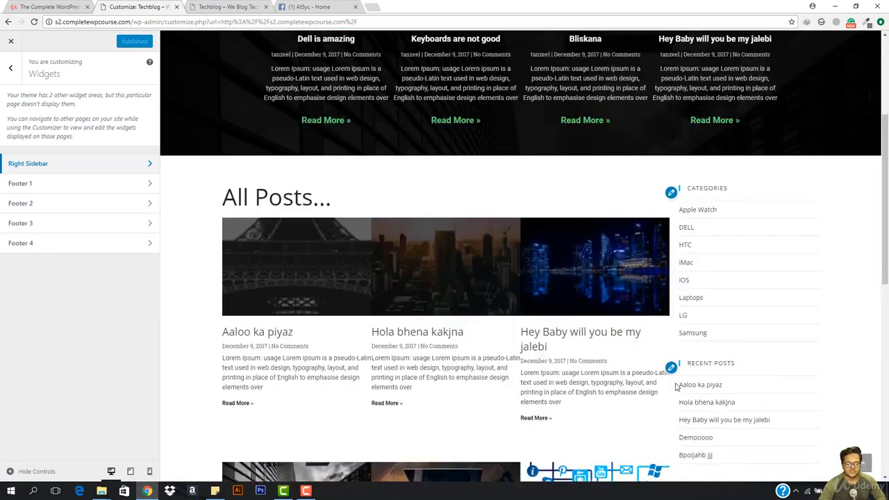
scroll(692, 395, "up", 10)
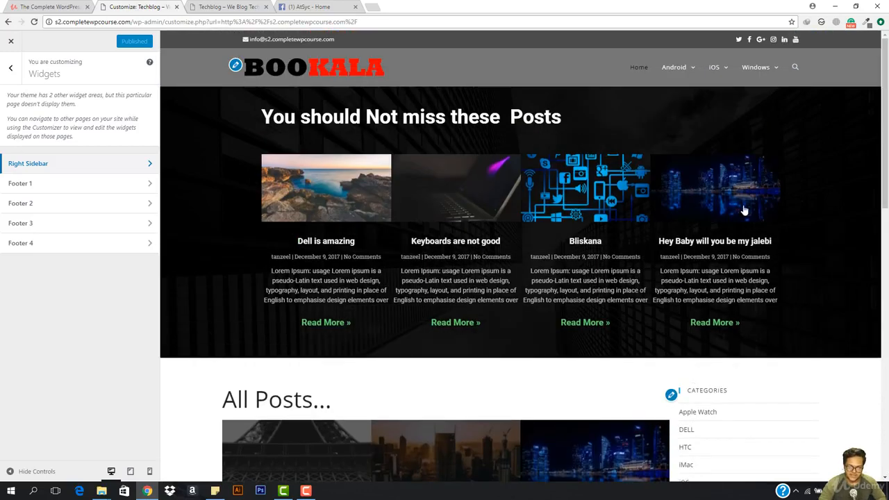
mouse_move(769, 62)
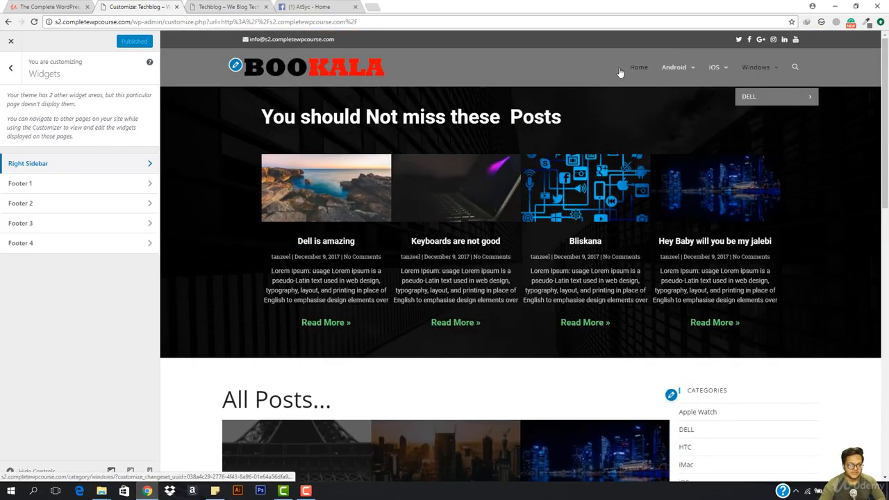
Leave the customizer, open the Menus admin screen from the live Techblog site, and look over menu1's structure
left_click(6, 68)
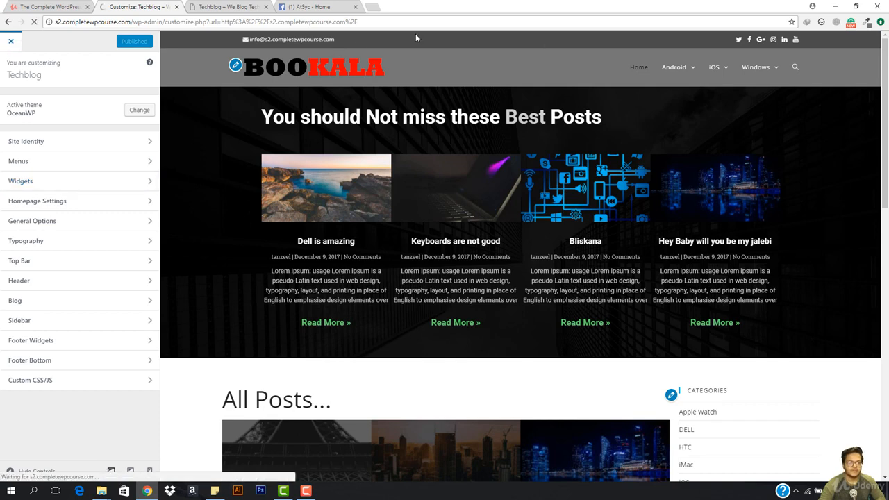
left_click(226, 6)
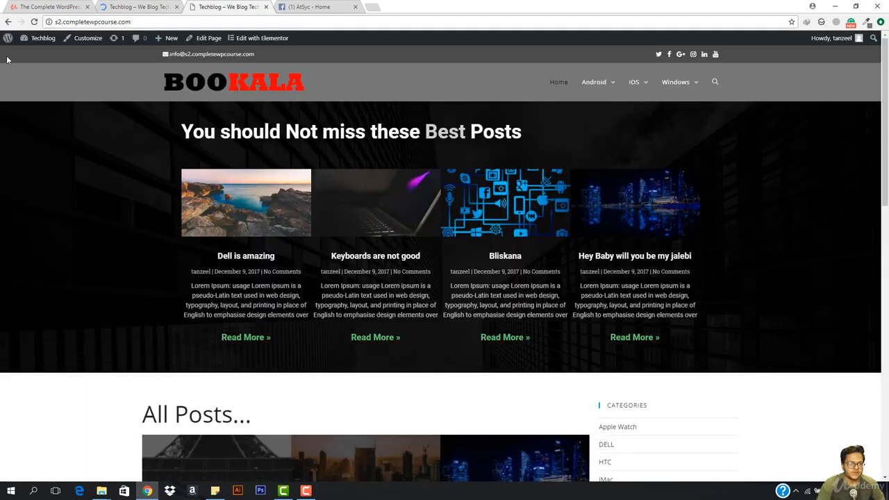
mouse_move(35, 41)
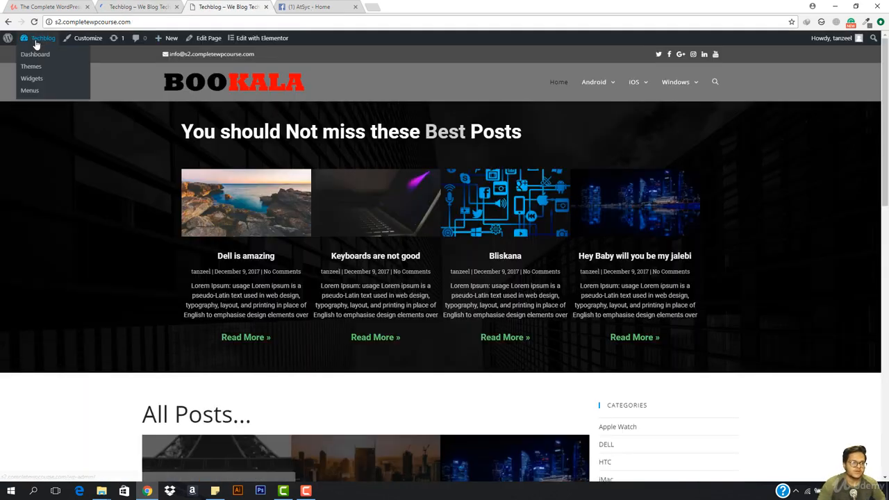
left_click(29, 90)
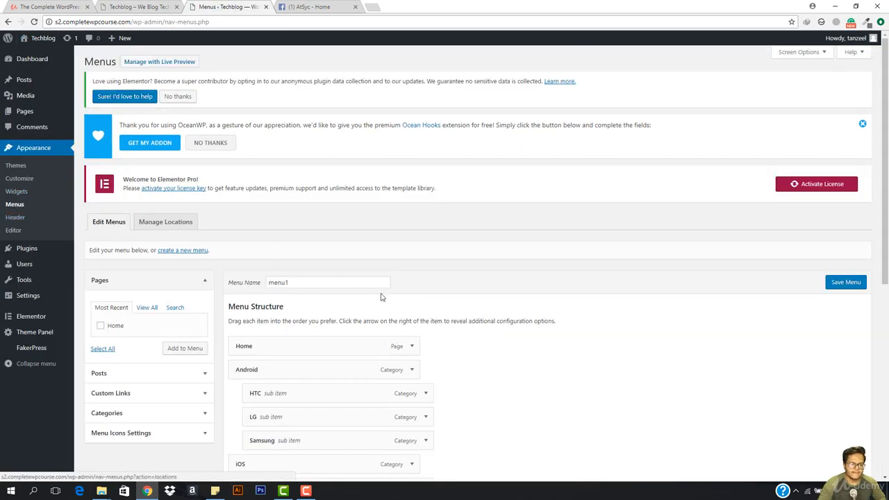
scroll(175, 264, "down", 3)
scroll(111, 167, "up", 2)
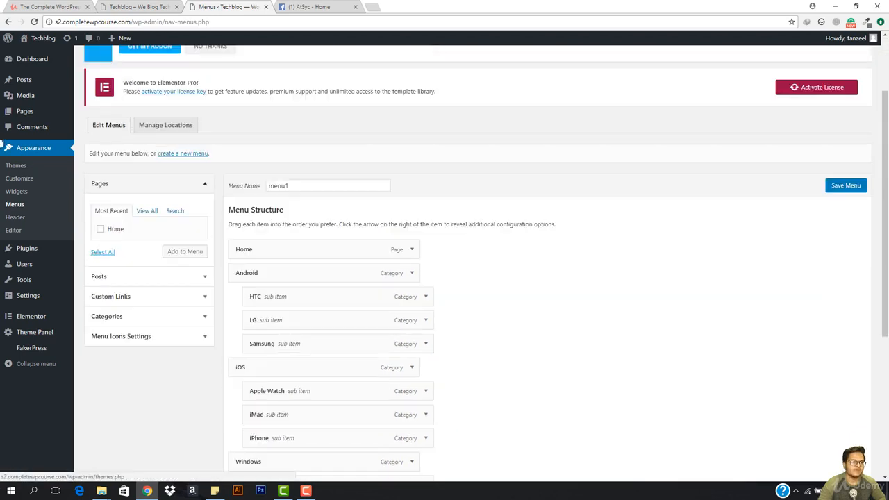
Open two blank new-page editors in separate browser tabs, keeping the Menus screen open
mouse_move(17, 114)
right_click(97, 128)
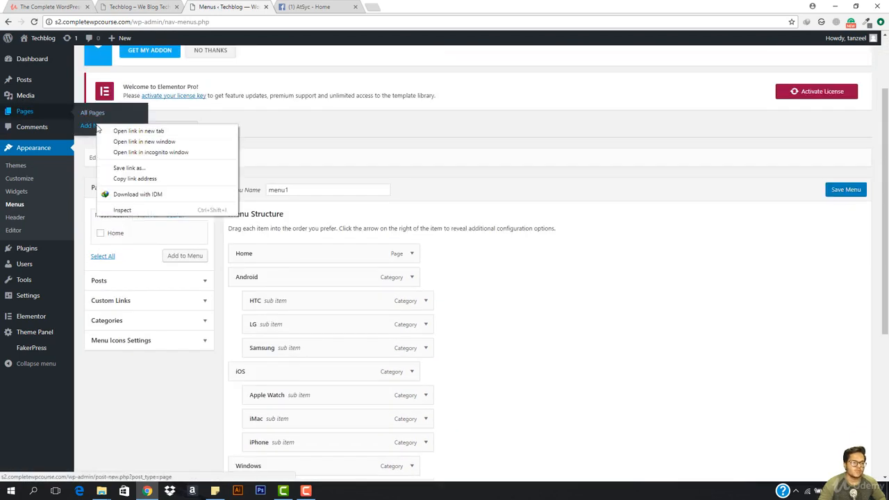
left_click(125, 134)
left_click(306, 6)
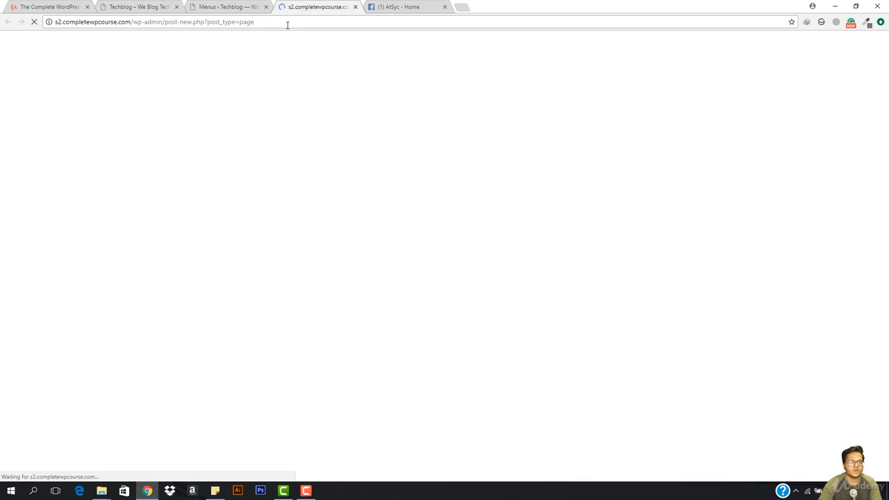
left_click(222, 6)
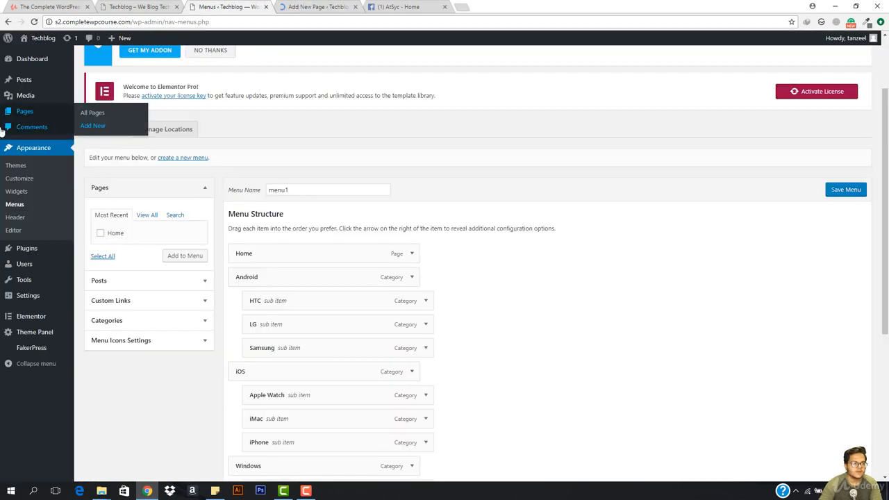
middle_click(100, 125)
Title the page in the first new-page editor About and publish it
left_click(318, 7)
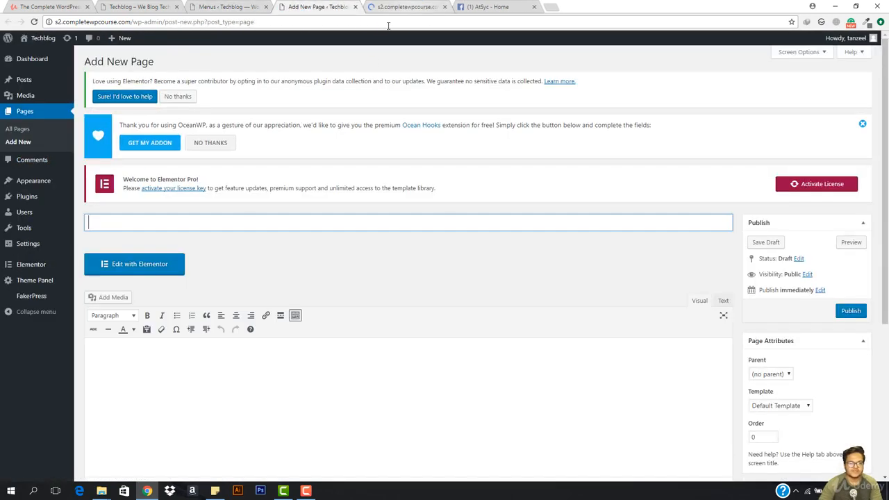
type("About")
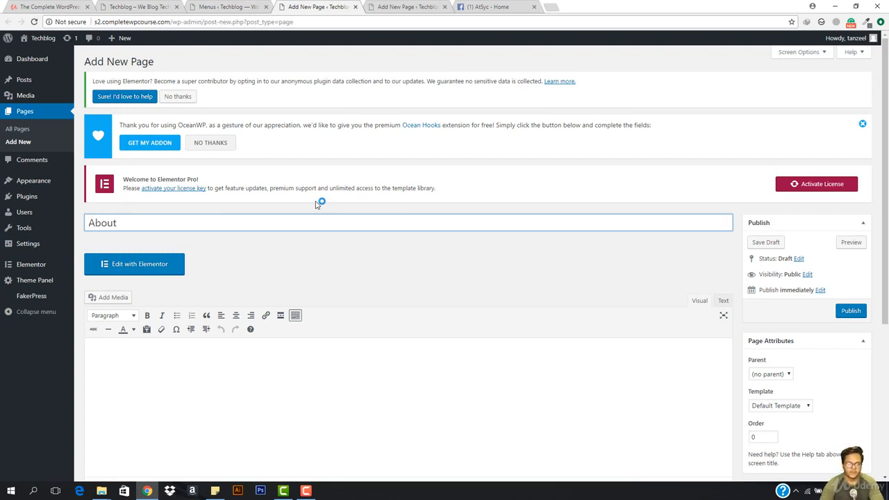
left_click(861, 314)
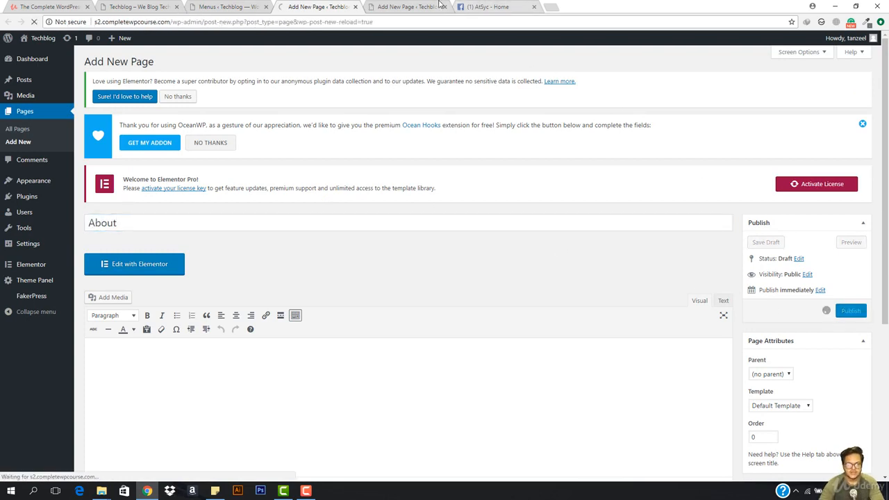
In the second new-page editor, title the page Contact Us and publish it
left_click(406, 6)
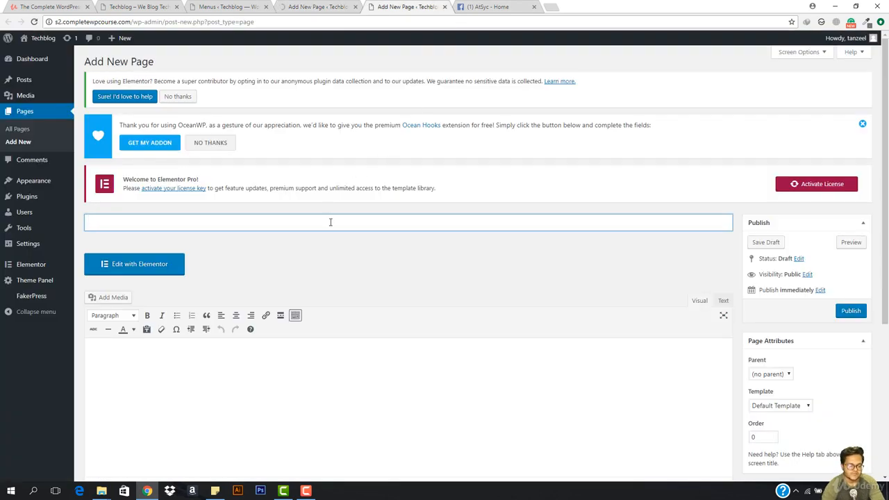
type("Contact Us")
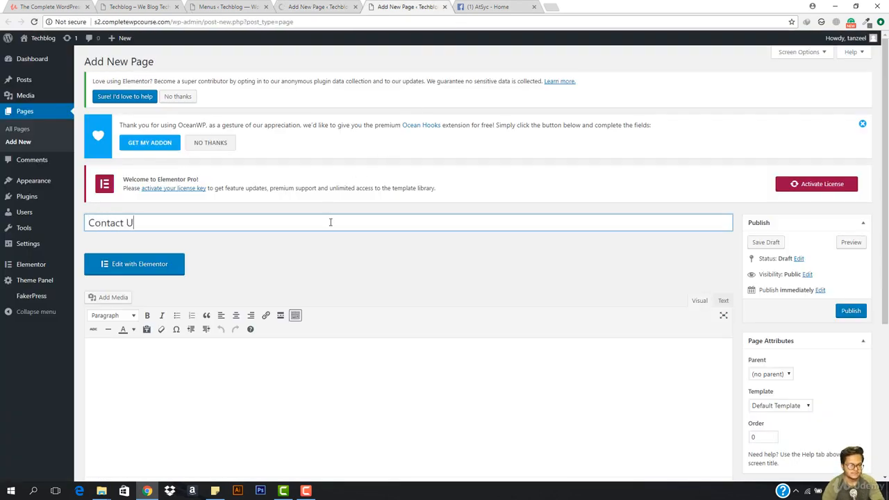
left_click(848, 312)
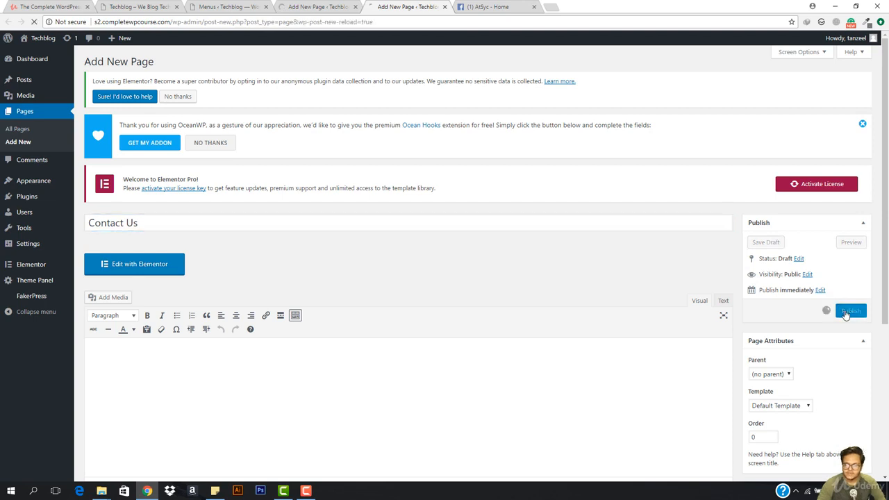
Return to the Menus screen and create a new menu named menu2 containing the Contact Us and About pages
left_click(235, 5)
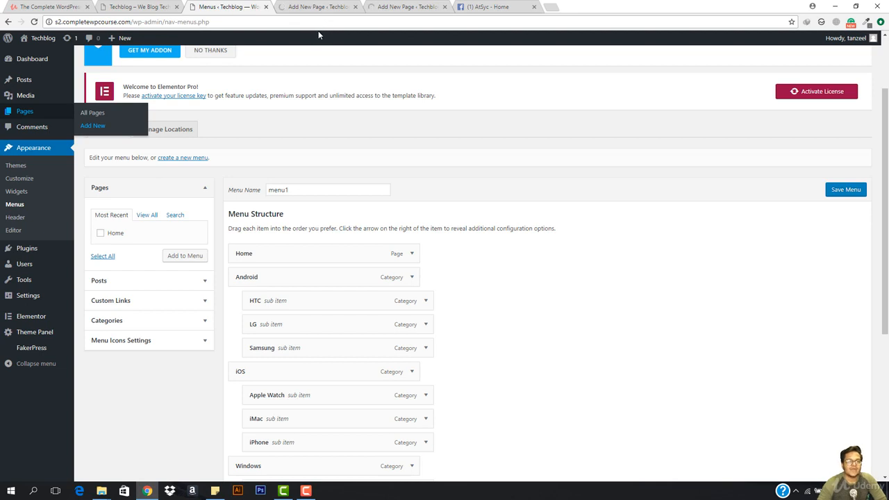
left_click(186, 159)
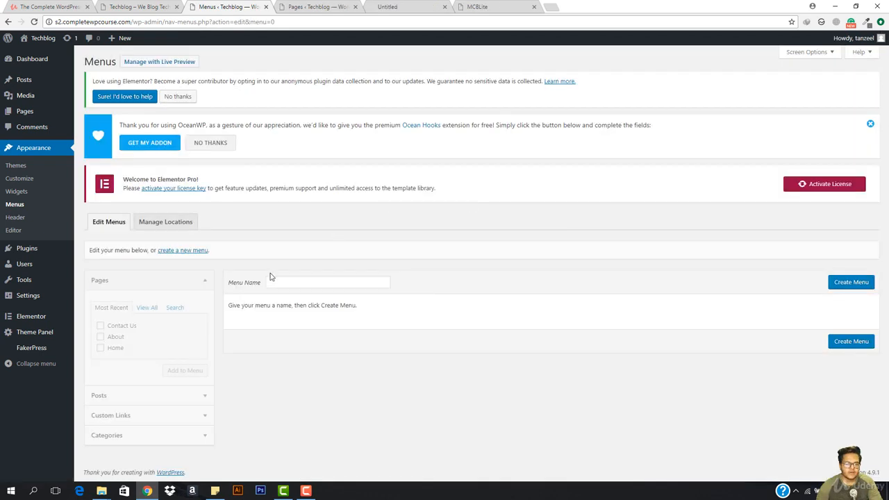
left_click(319, 287)
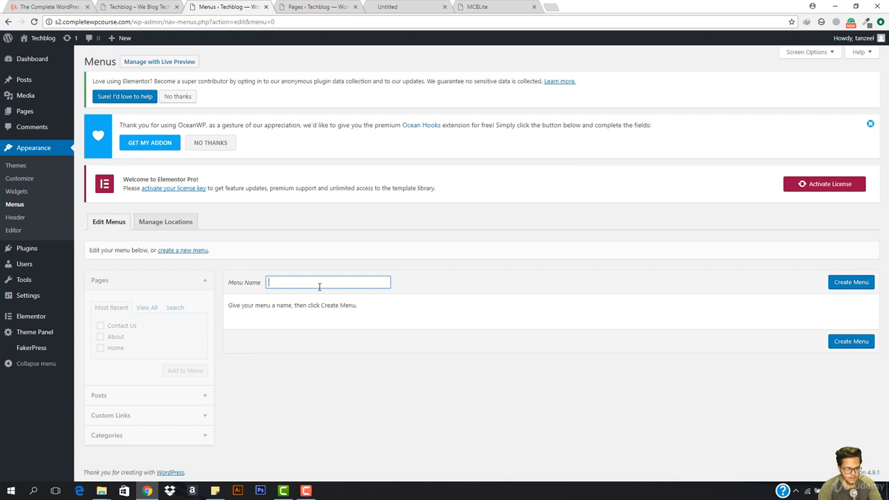
type("menu2")
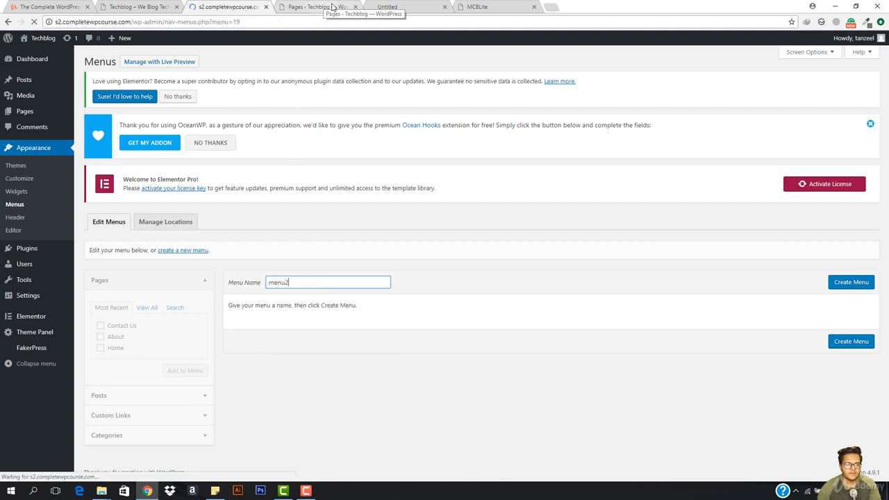
scroll(271, 302, "down", 1)
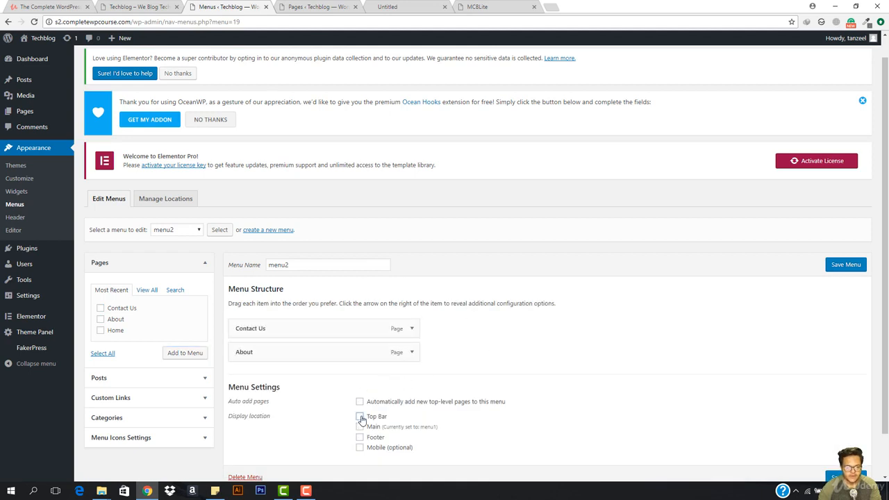
Assign menu2 to the Top Bar location, place About above Contact Us, and save the menu
left_click(362, 419)
left_click_drag(389, 352, 305, 328)
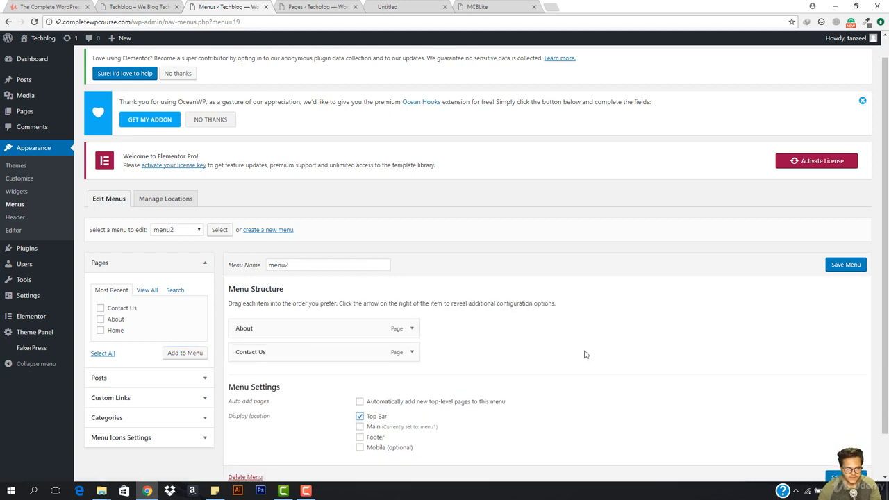
scroll(816, 406, "down", 1)
left_click(843, 431)
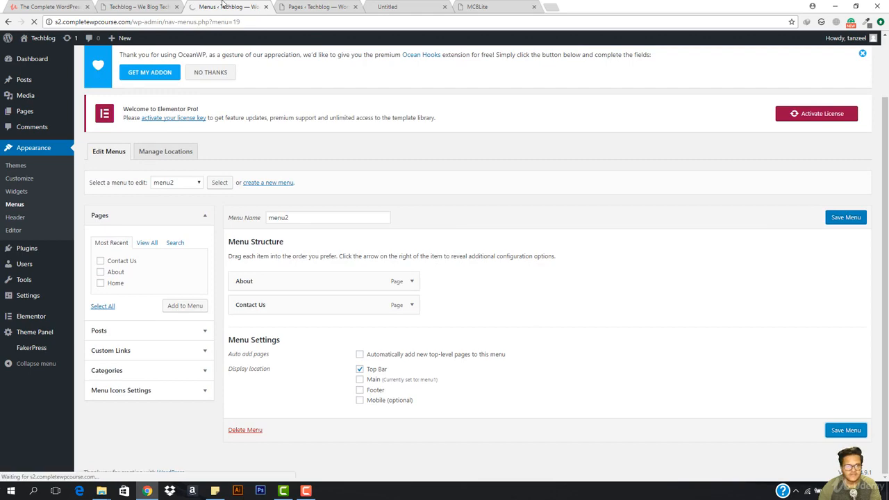
Visit the live site and review the homepage from the top bar menu through the posts and sidebar to the footer
mouse_move(29, 46)
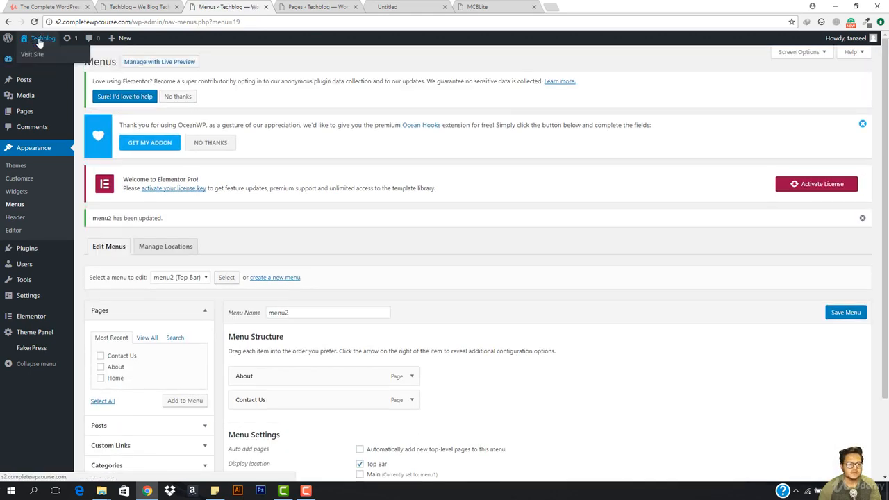
left_click(38, 55)
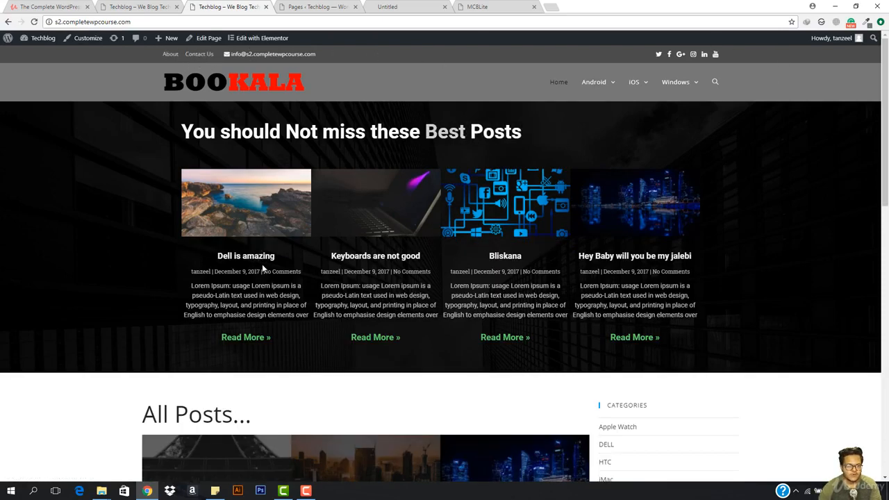
scroll(367, 230, "down", 7)
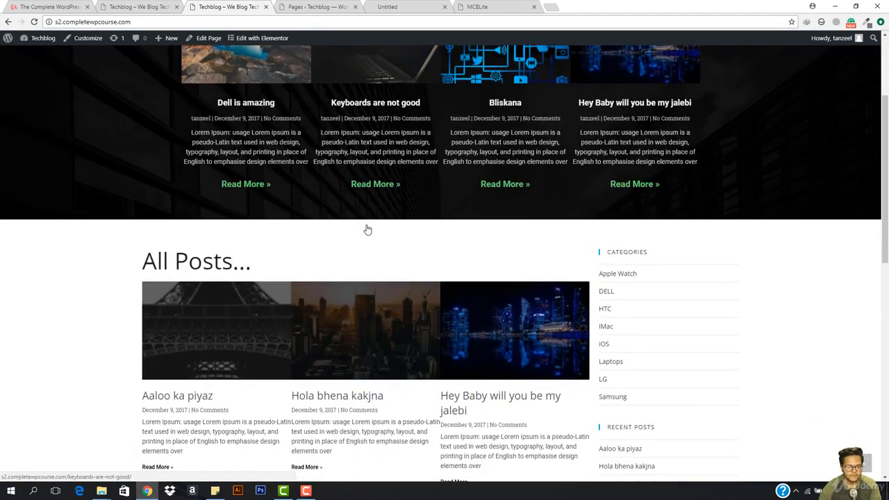
scroll(367, 230, "down", 4)
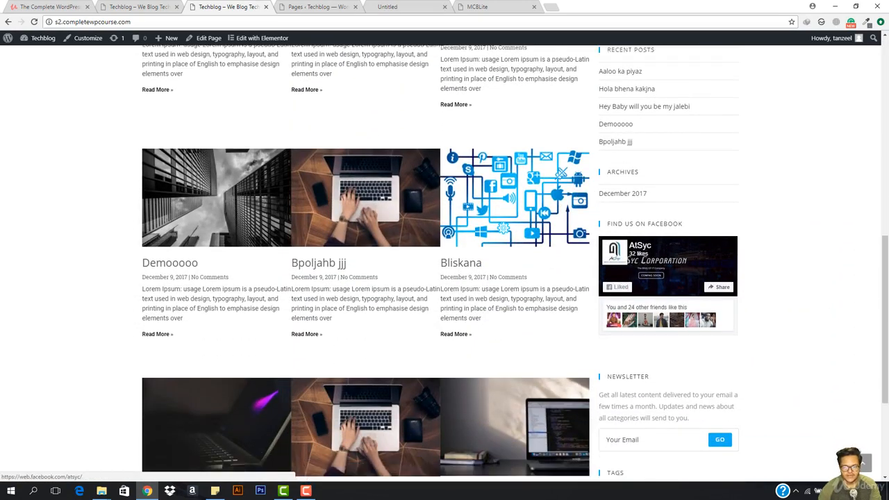
scroll(636, 329, "down", 1)
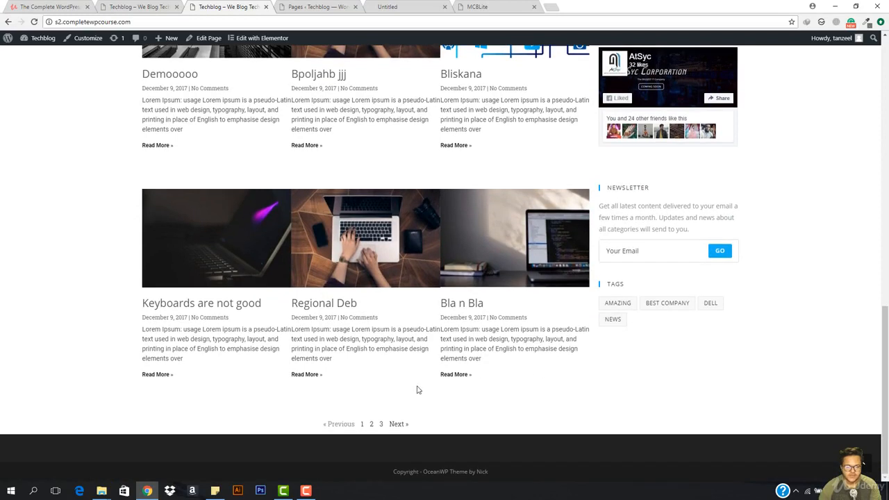